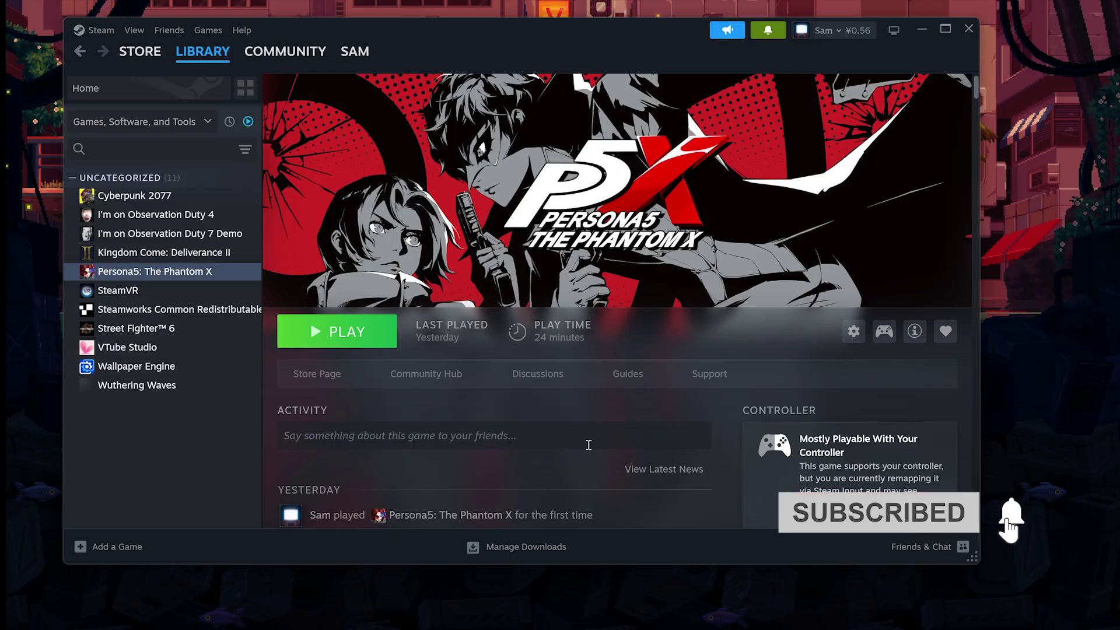
- Minimize the Steam library window to reveal the Windows desktop
left_click(919, 29)
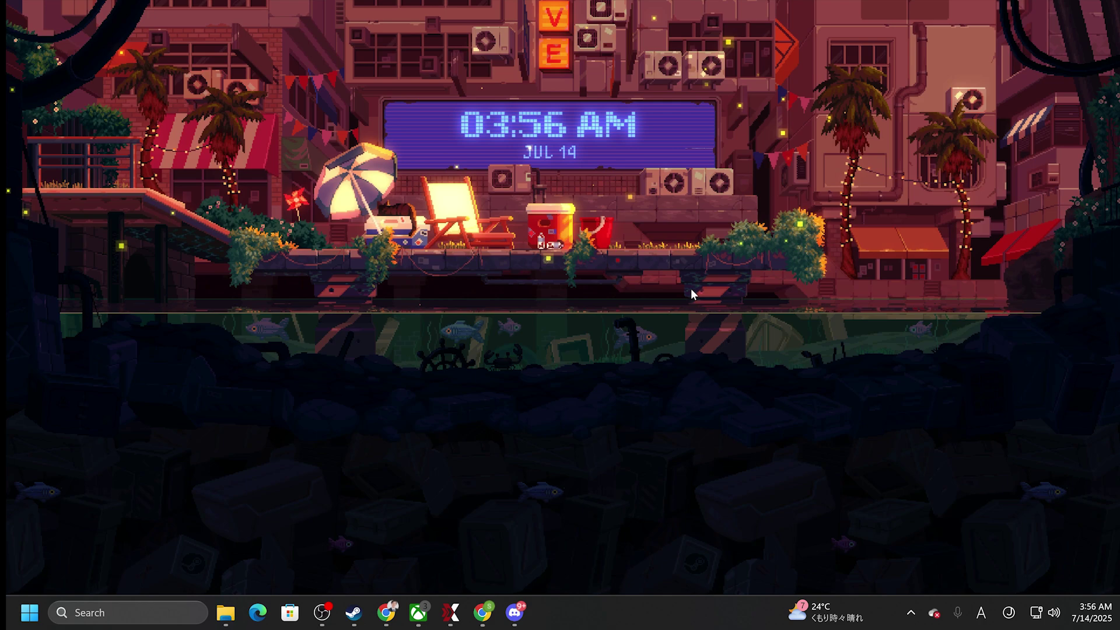
- Run a Windows Update check in Settings; the PC reports it is up to date
left_click(105, 616)
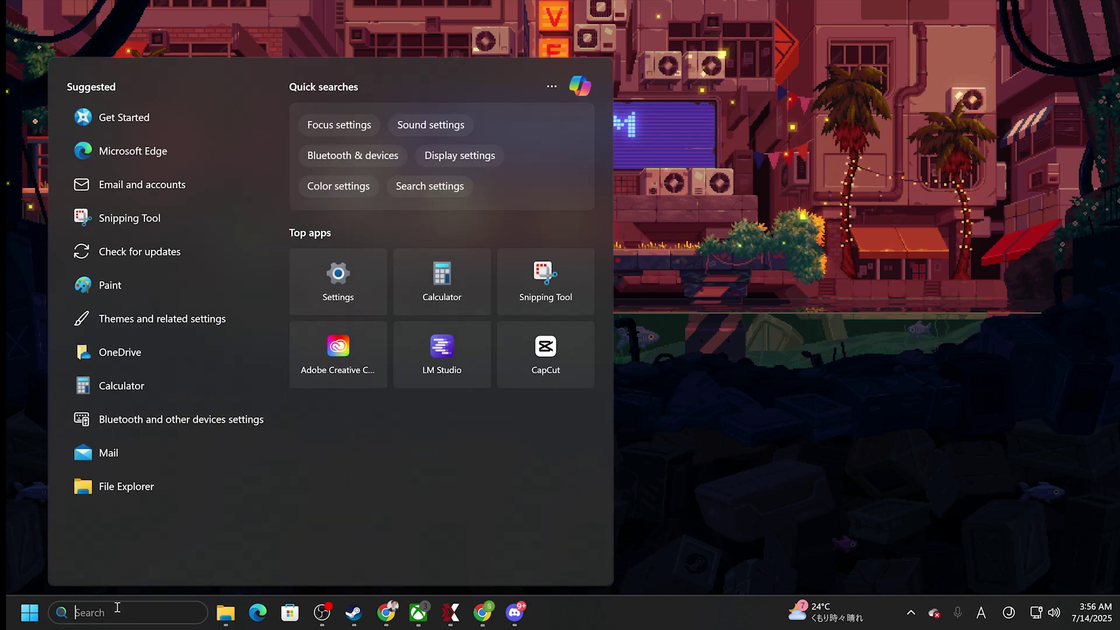
type("sd")
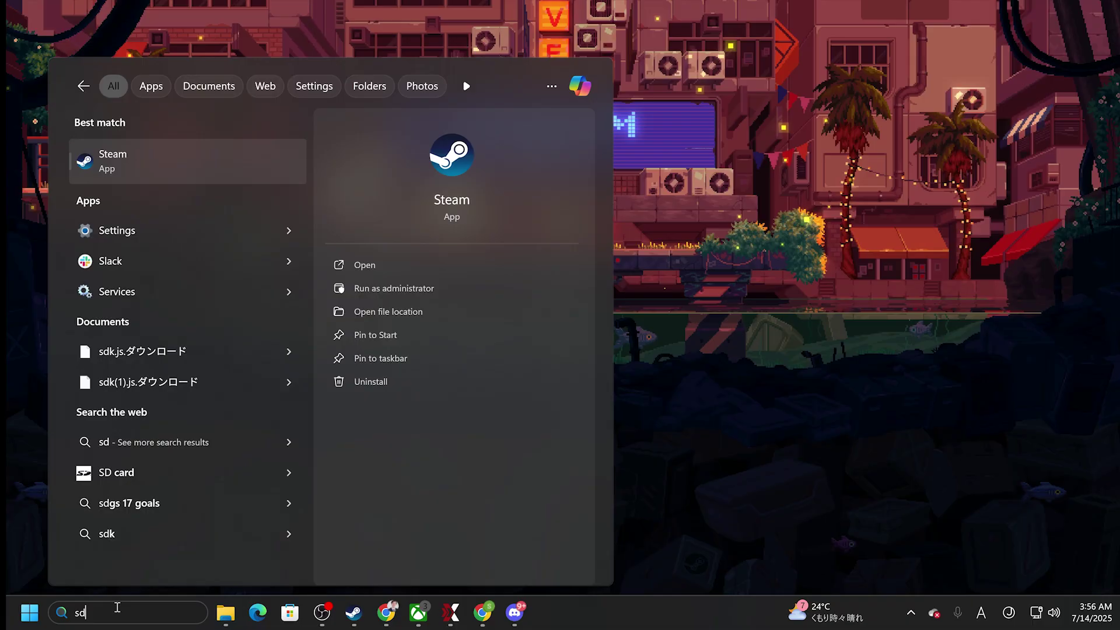
key("BackSpace")
type("ett")
key("Return")
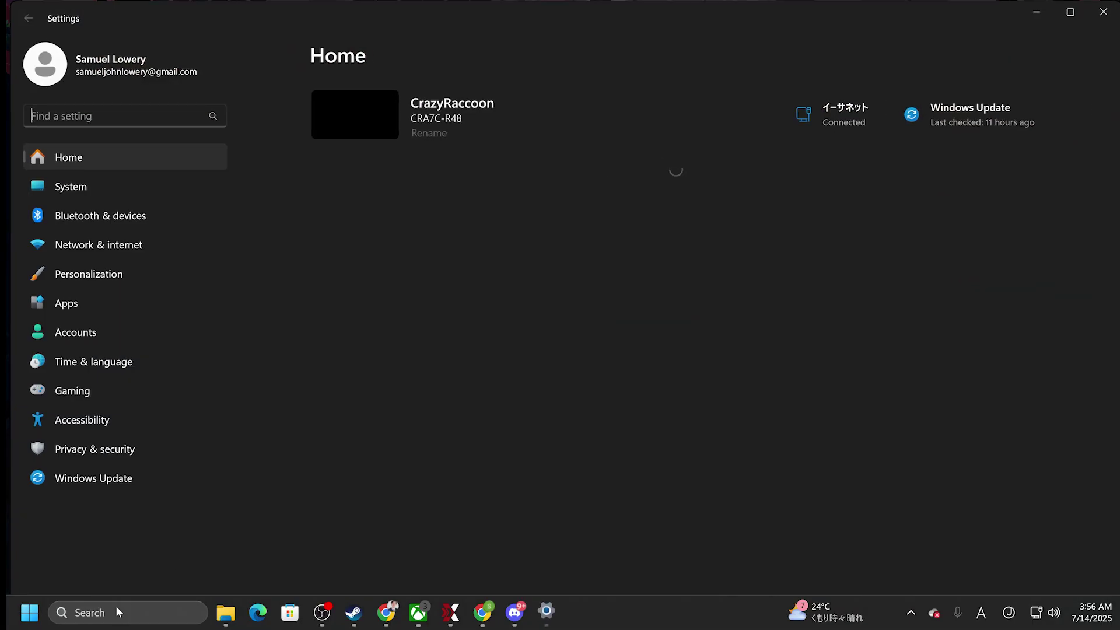
left_click(130, 472)
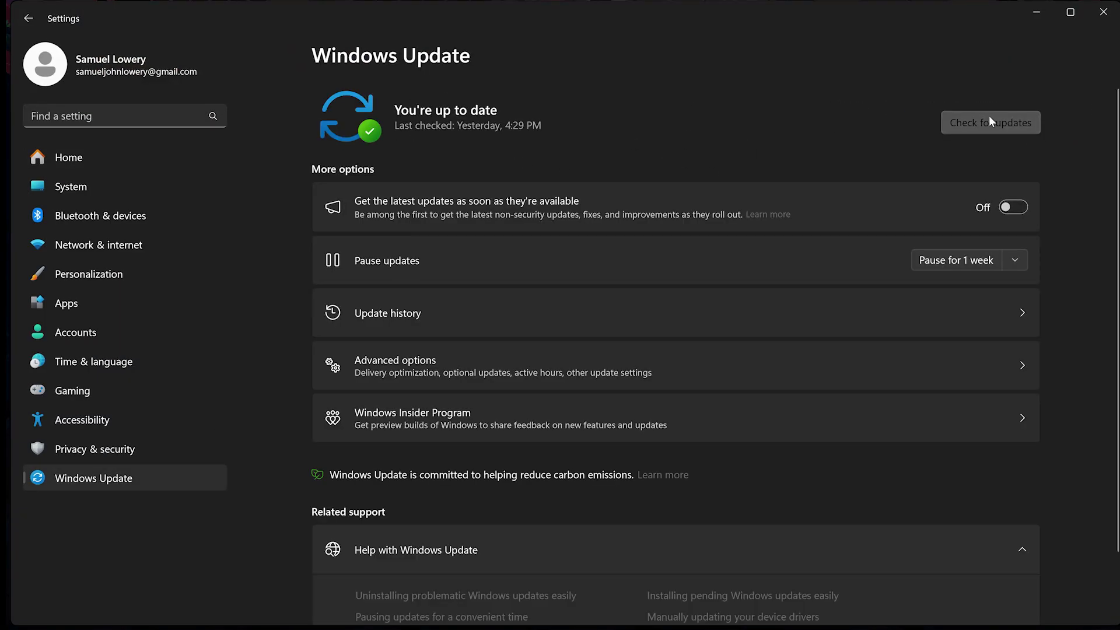
left_click(965, 123)
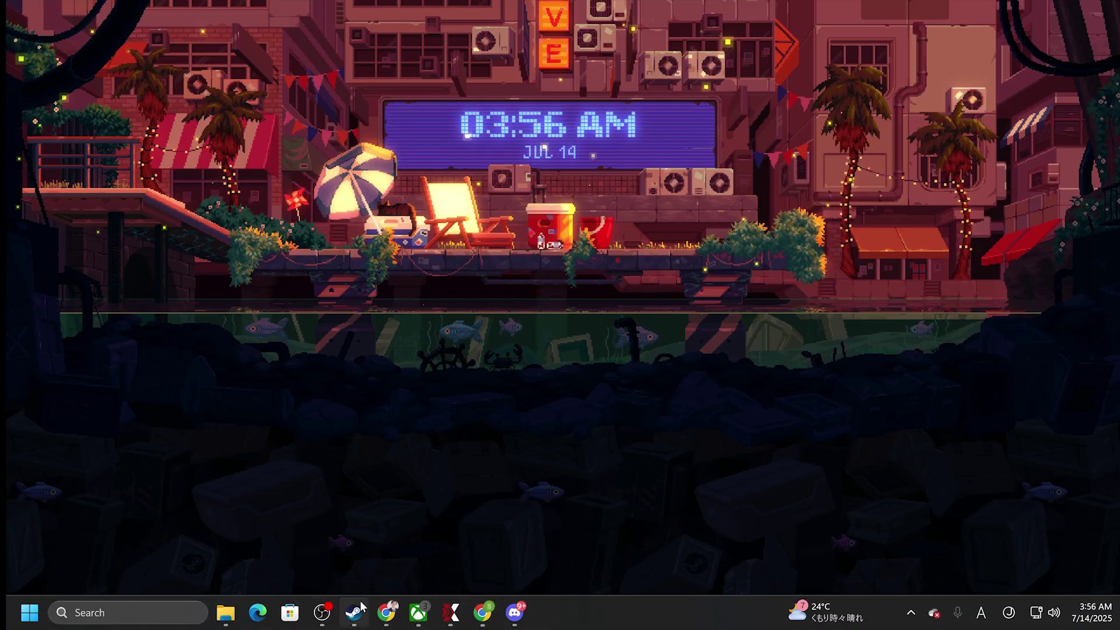
- View Persona5: The Phantom X's Installed Files properties (37.47 GB), then close the dialog
left_click(353, 620)
mouse_move(219, 55)
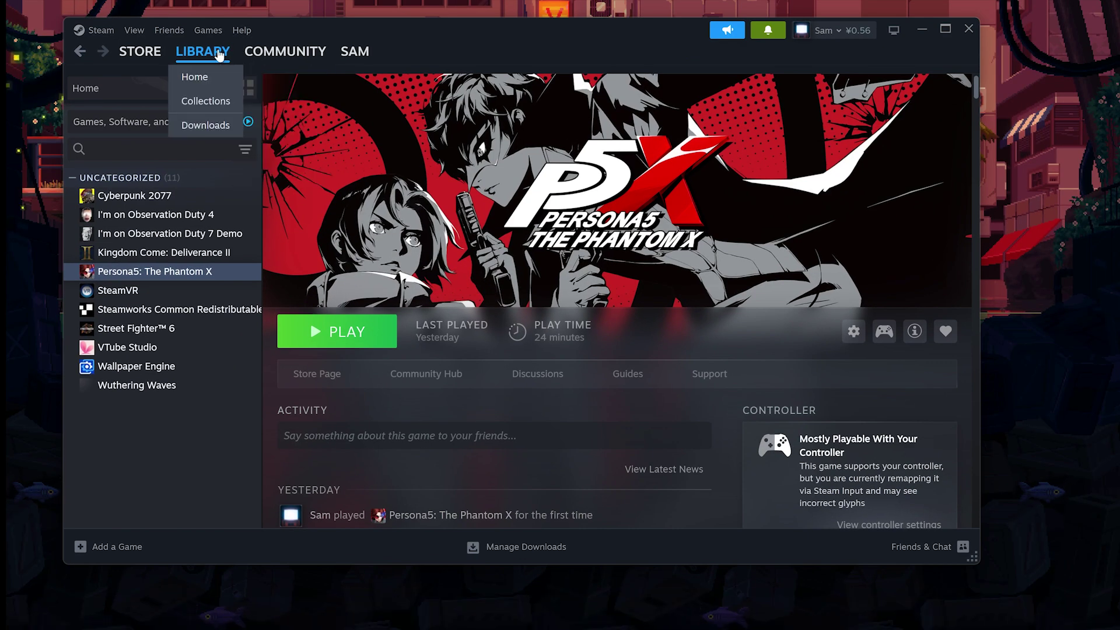
right_click(206, 278)
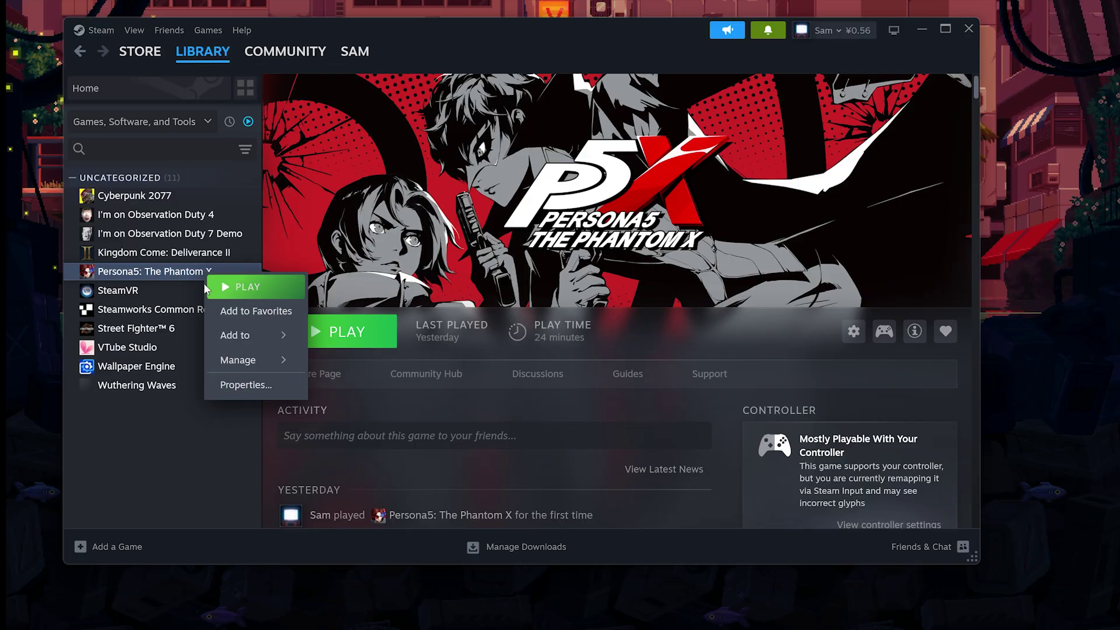
left_click(242, 383)
left_click(274, 213)
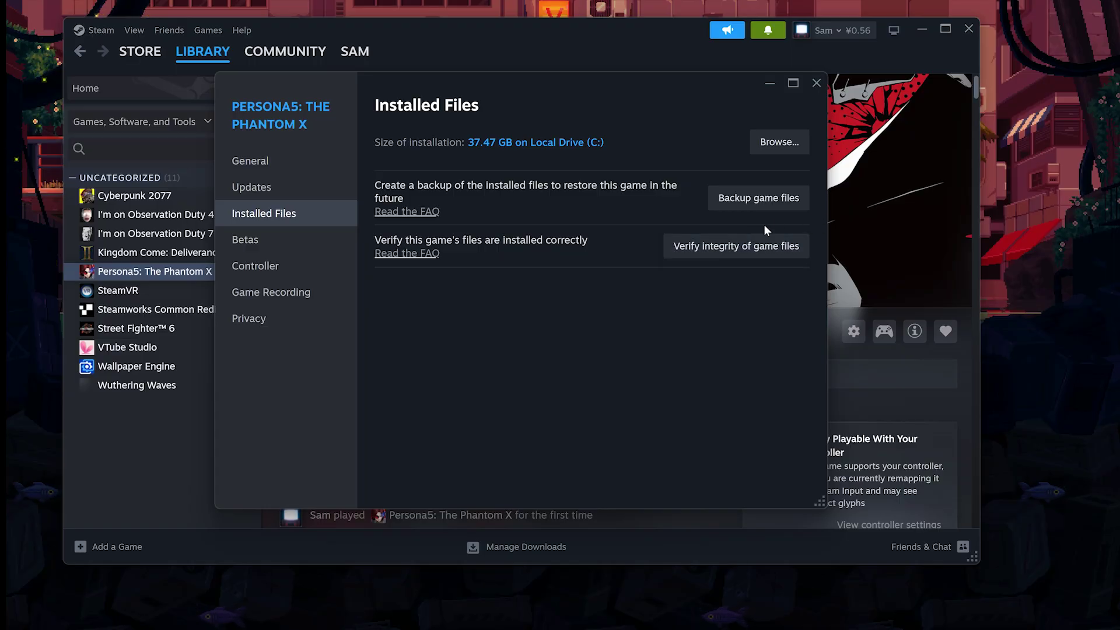
left_click(816, 84)
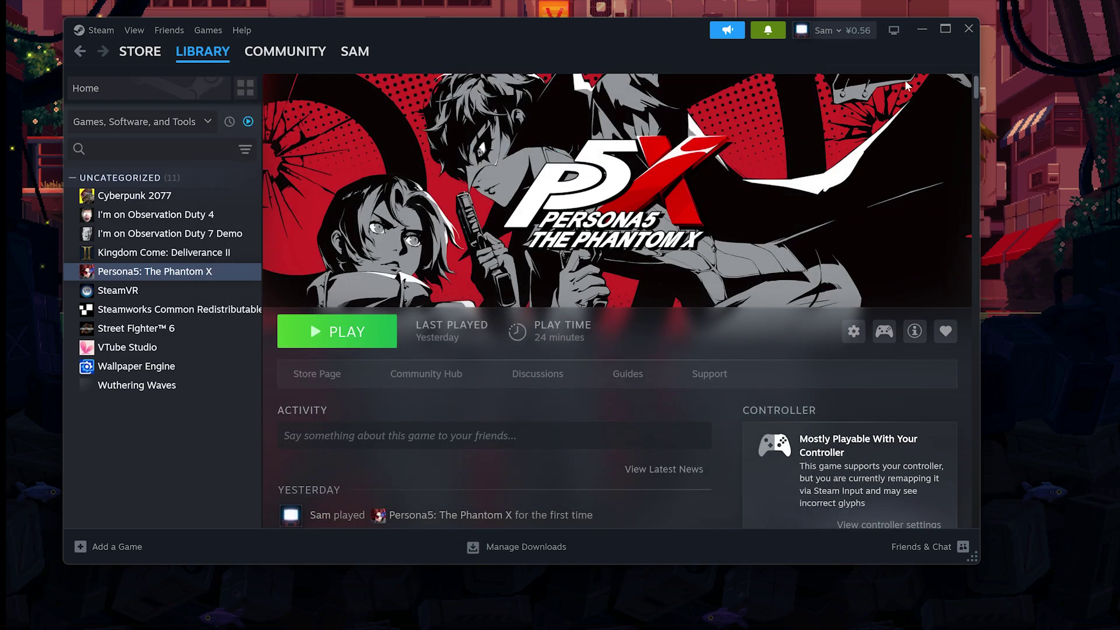
- Open Task Manager and sort the process list by memory use
left_click(932, 34)
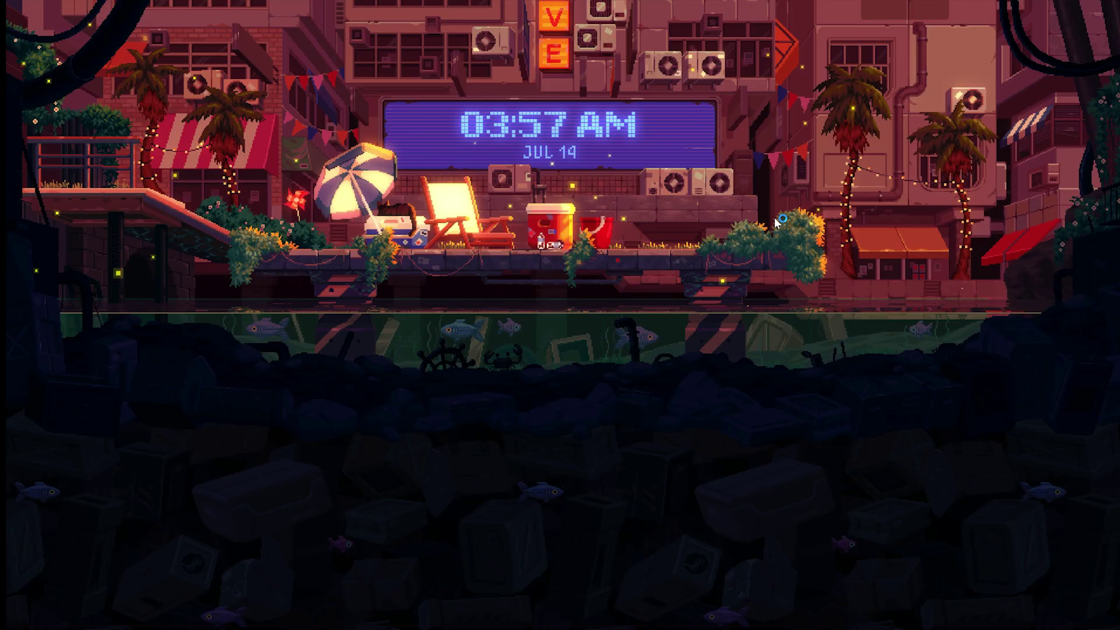
key("ctrl+shift+Escape")
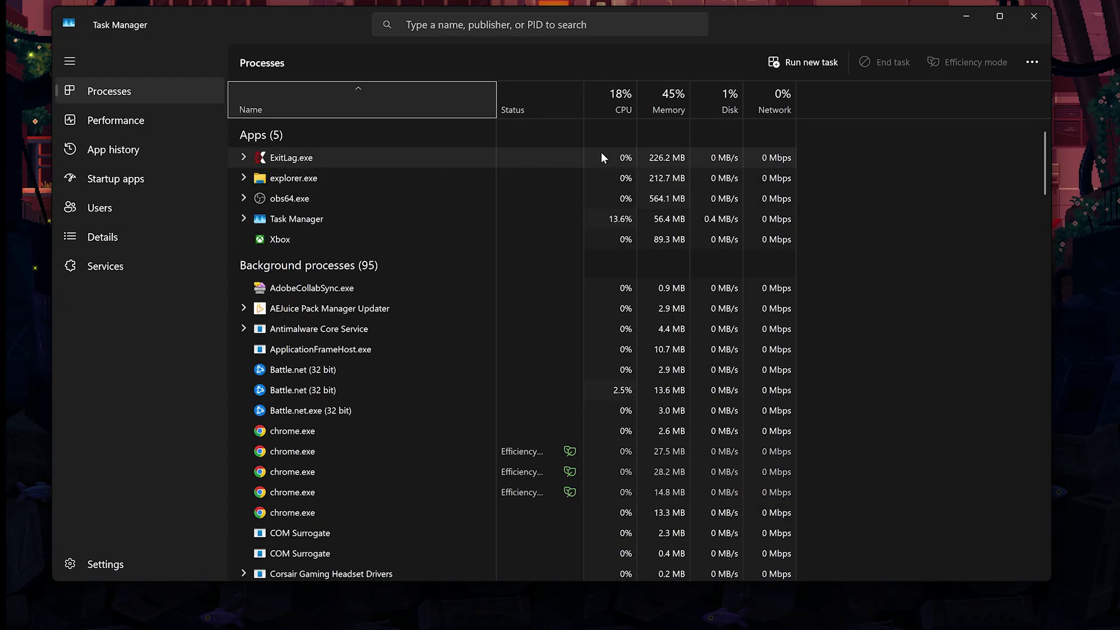
left_click(680, 102)
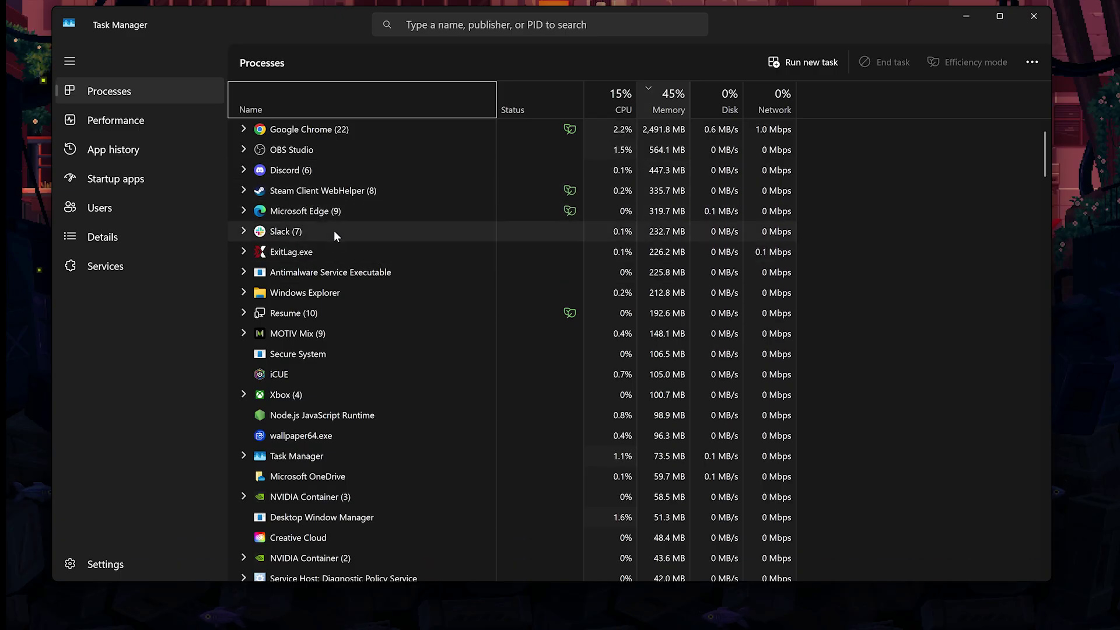
- Inspect the Steam Client WebHelper, Edge and Slack processes without ending any, then close Task Manager
right_click(344, 198)
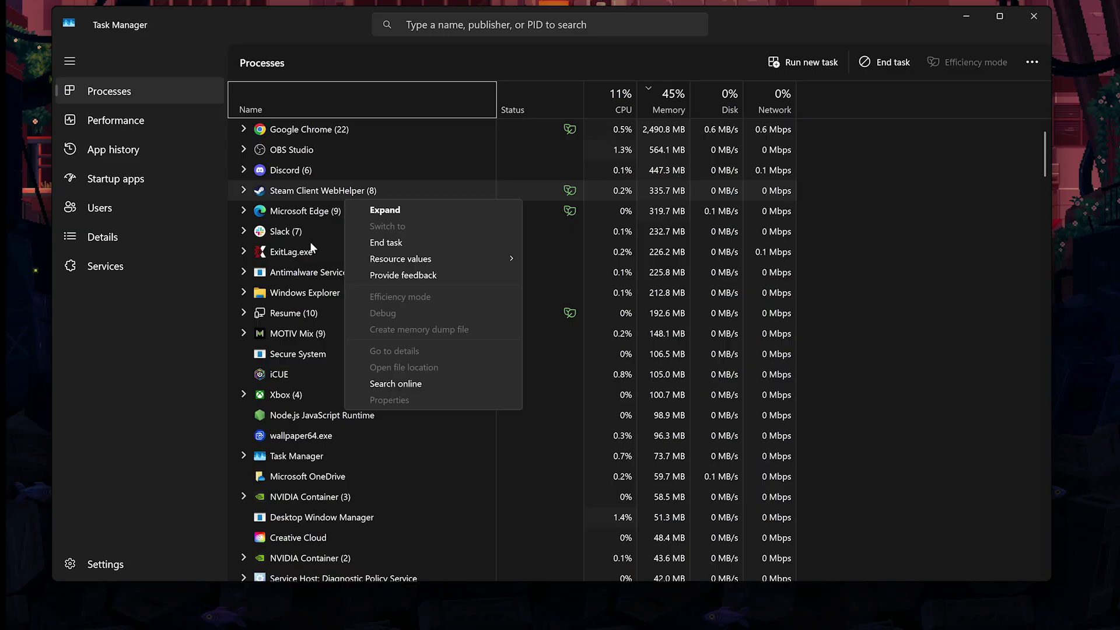
left_click(298, 212)
right_click(298, 213)
left_click(278, 241)
right_click(280, 232)
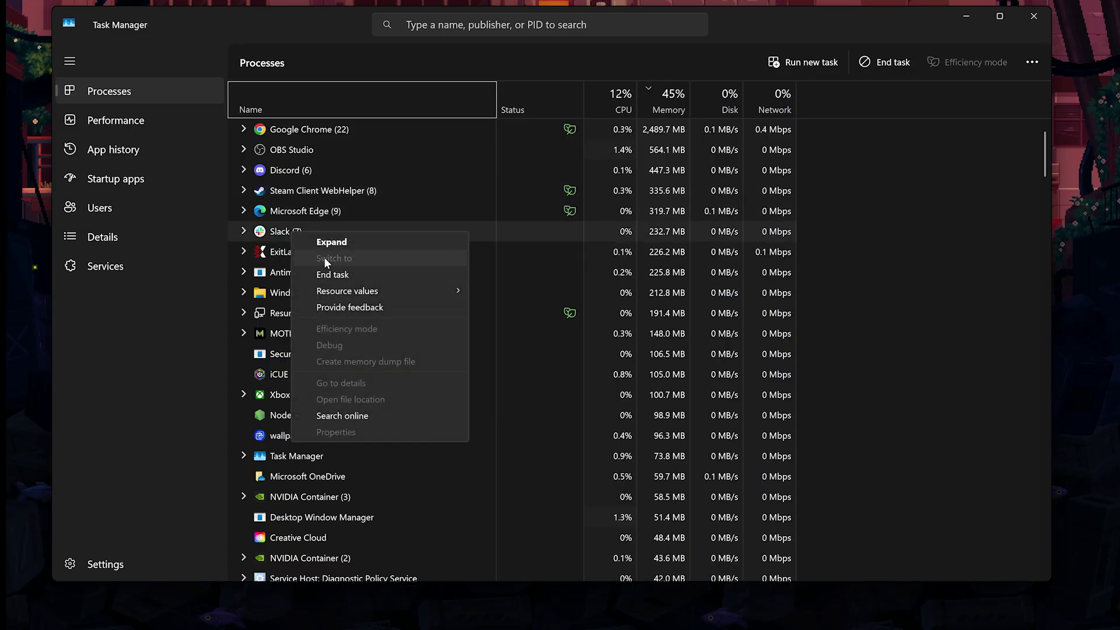
left_click(334, 190)
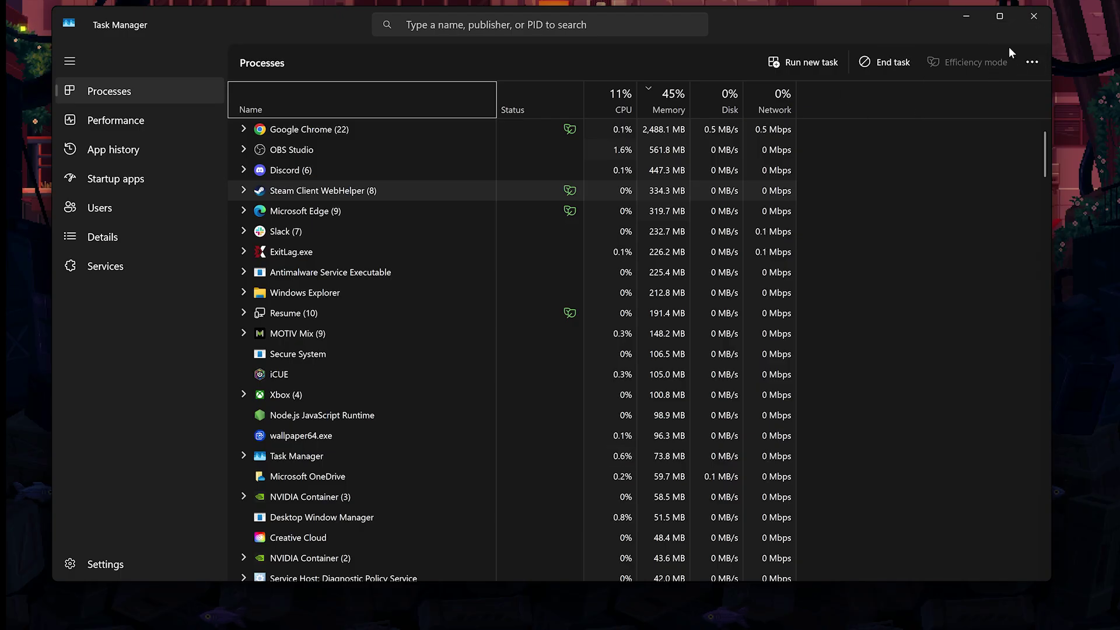
left_click(1033, 16)
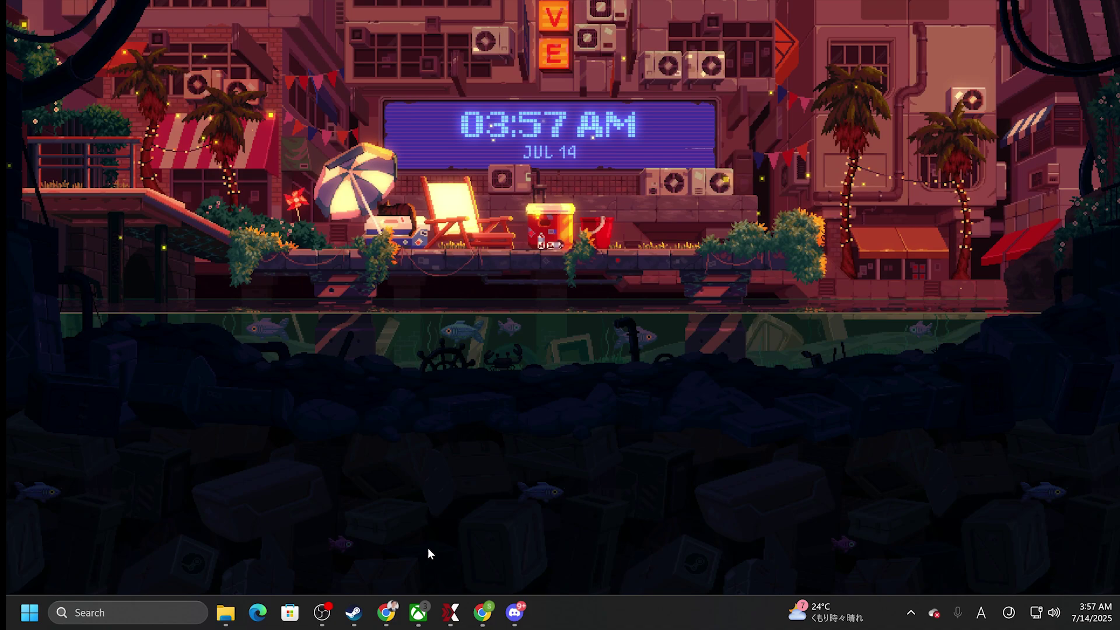
- Confirm Persona5: The Phantom X's General properties show the Steam in-game overlay switched off
left_click(353, 624)
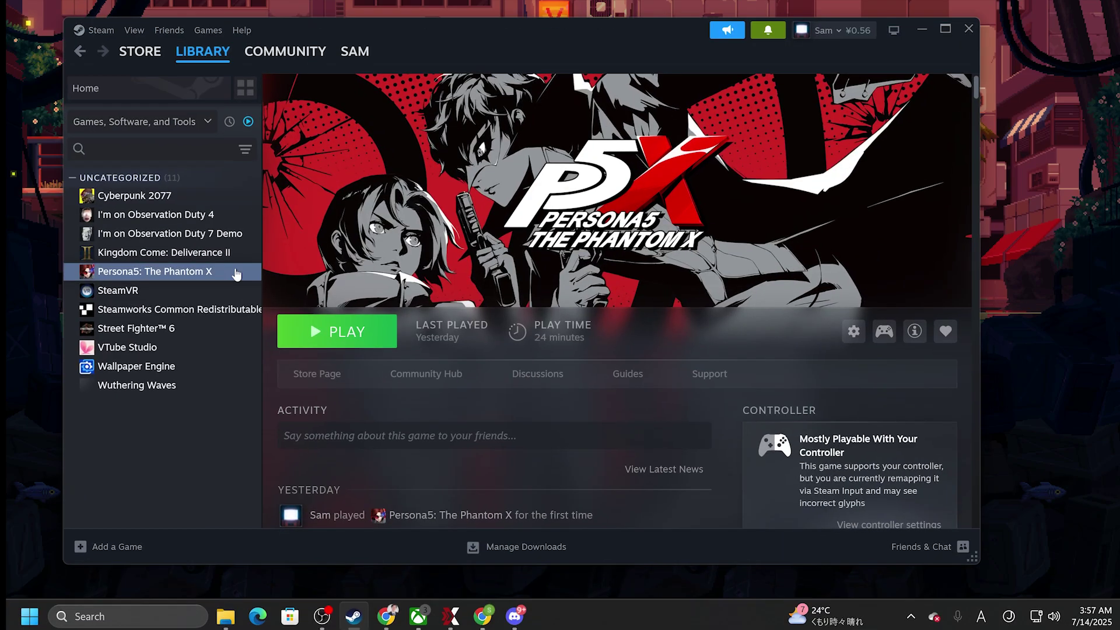
right_click(174, 273)
left_click(216, 380)
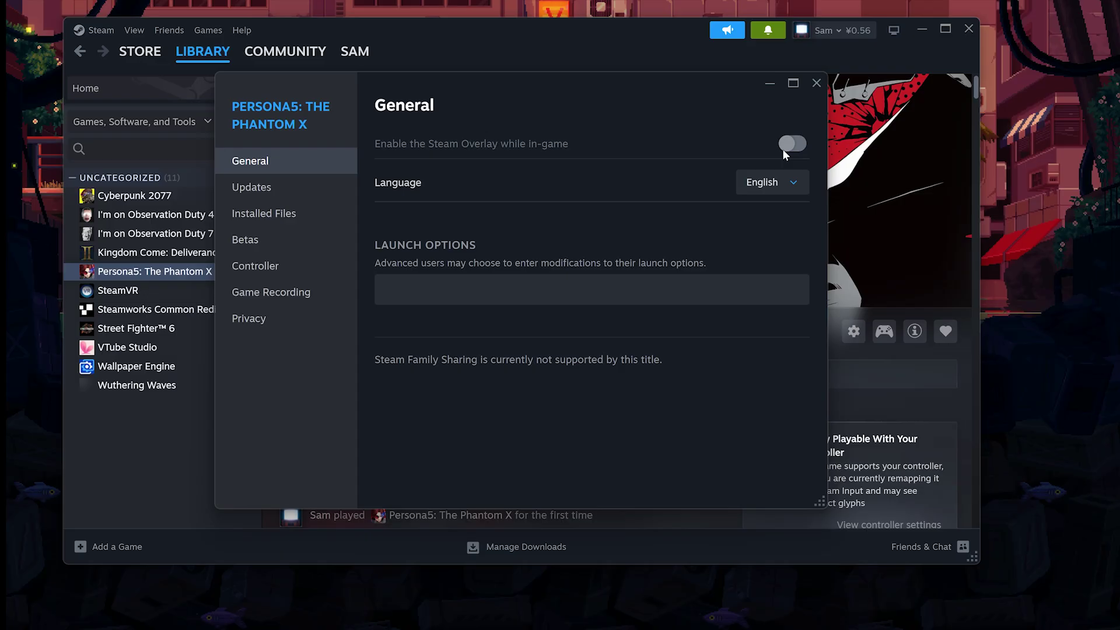
left_click(814, 84)
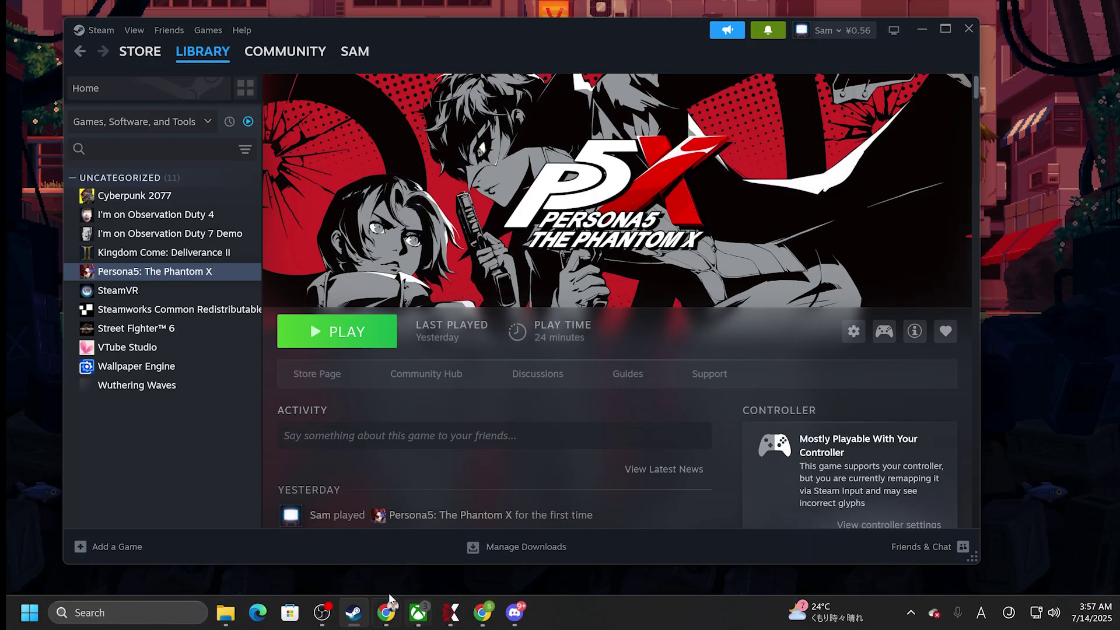
- Verify both overlay toggles are off in Discord's Game Overlay settings, then close Discord
left_click(513, 614)
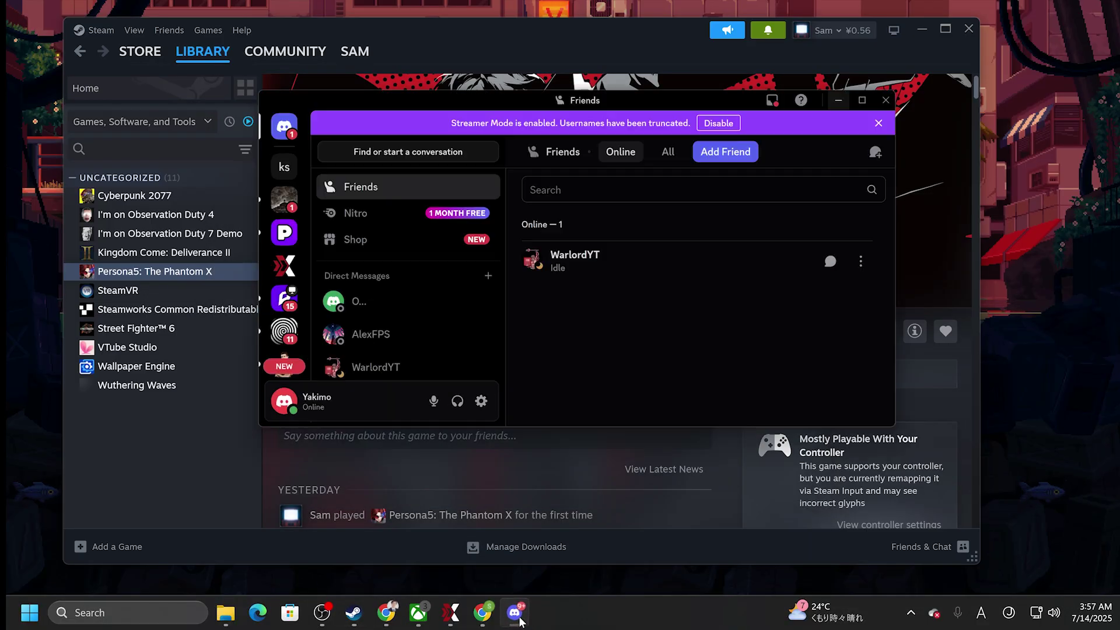
left_click(489, 380)
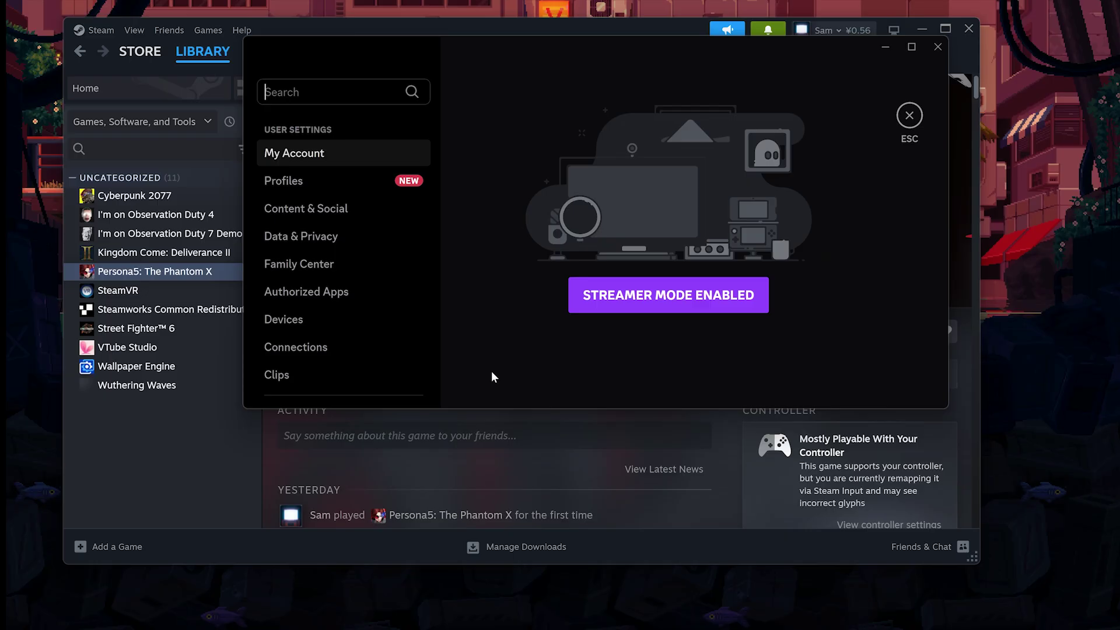
left_click(912, 46)
scroll(288, 291, "down", 9)
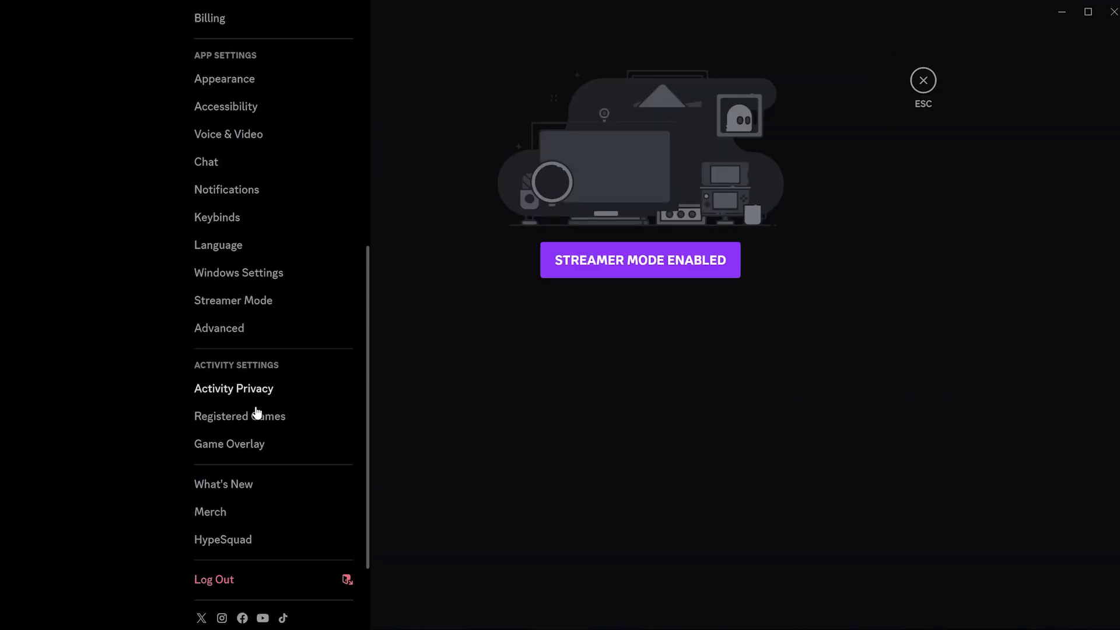
left_click(269, 351)
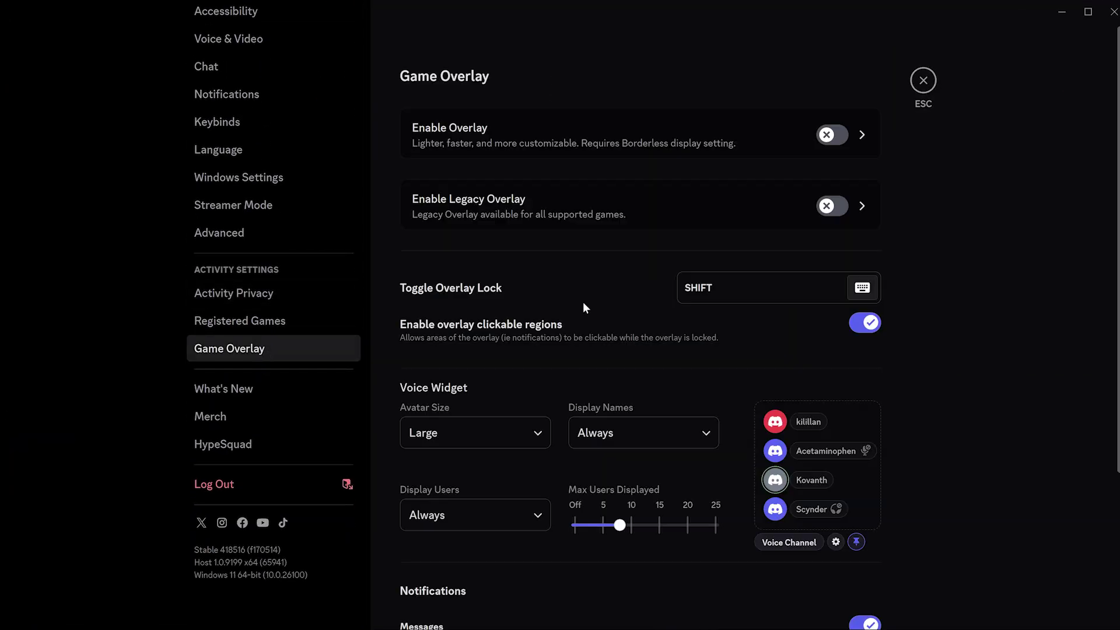
left_click(1105, 16)
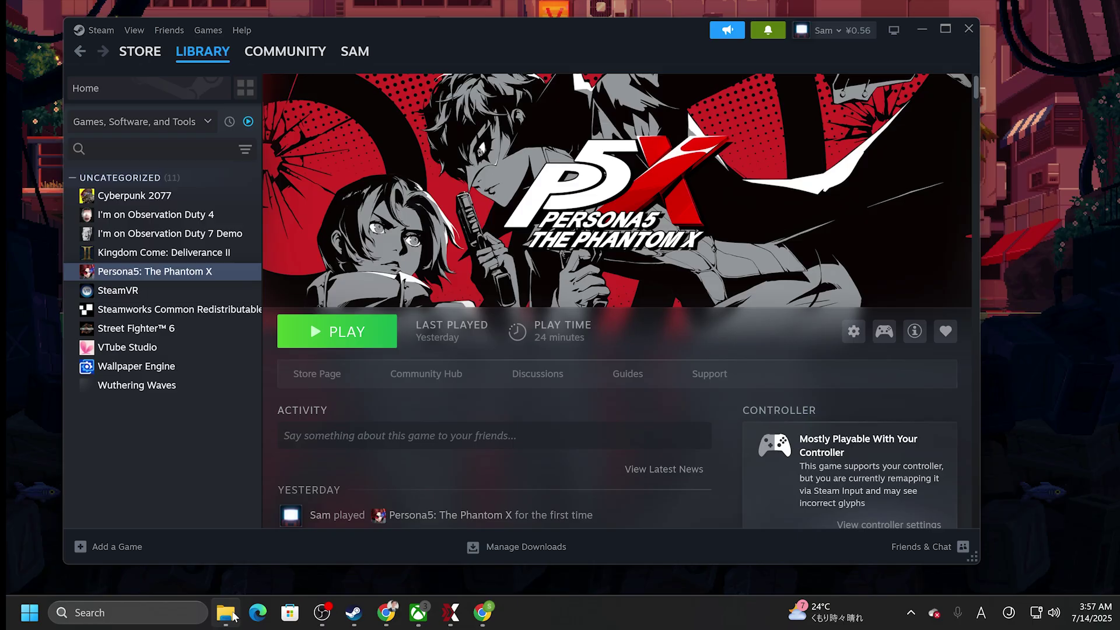
- Browse File Explorer from the C: drive into Users and the personal user folder
left_click(233, 616)
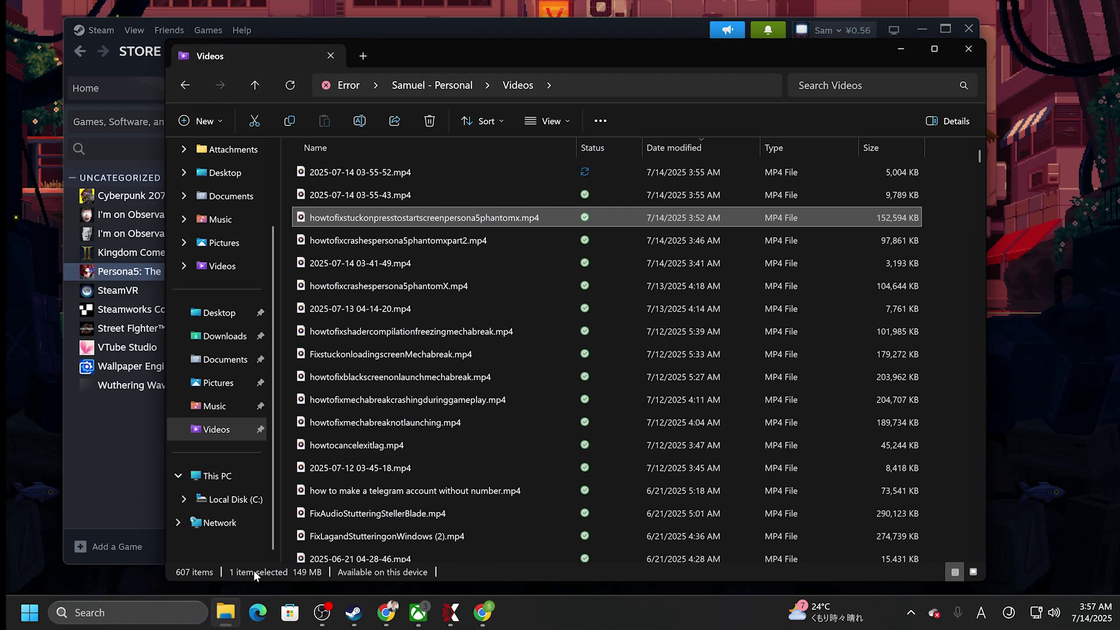
left_click(230, 499)
scroll(451, 412, "down", 4)
scroll(496, 352, "up", 4)
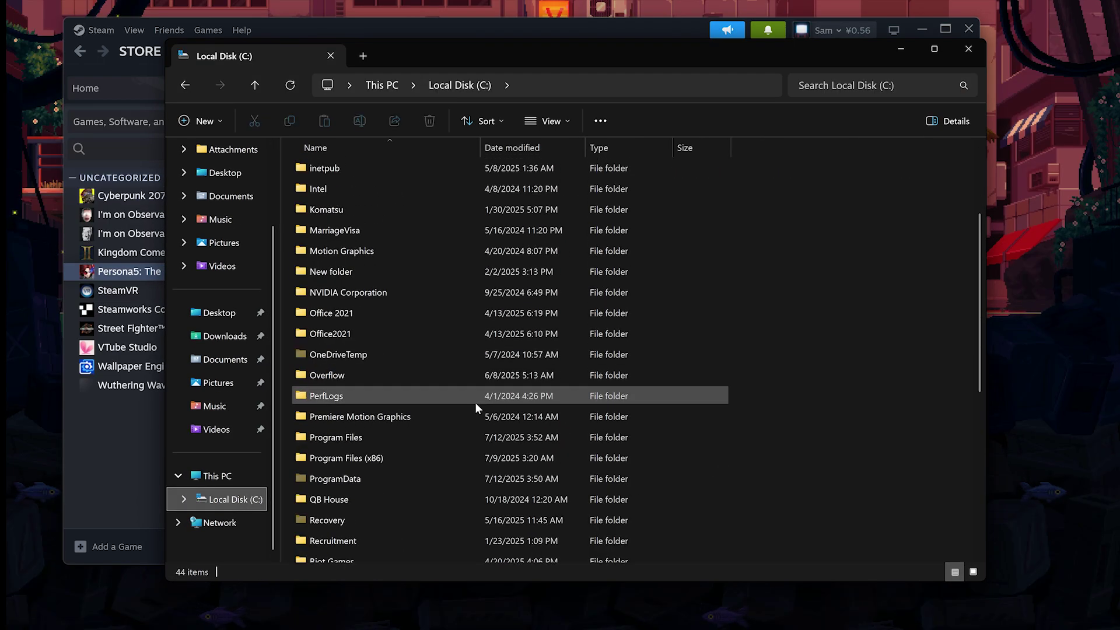
scroll(443, 418, "down", 8)
scroll(450, 411, "up", 8)
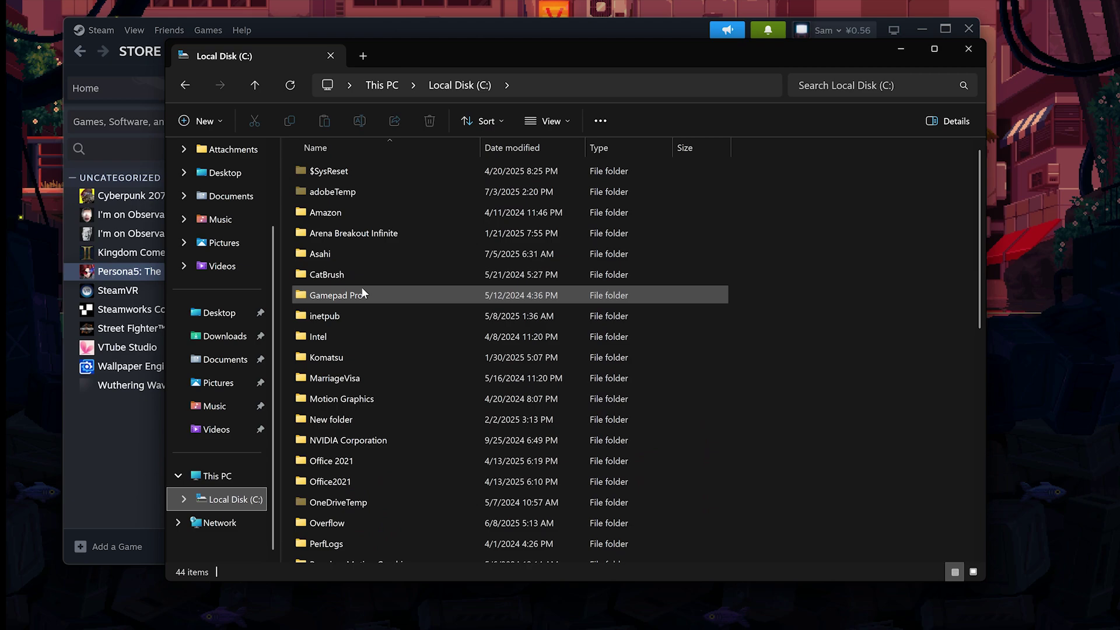
scroll(362, 287, "down", 8)
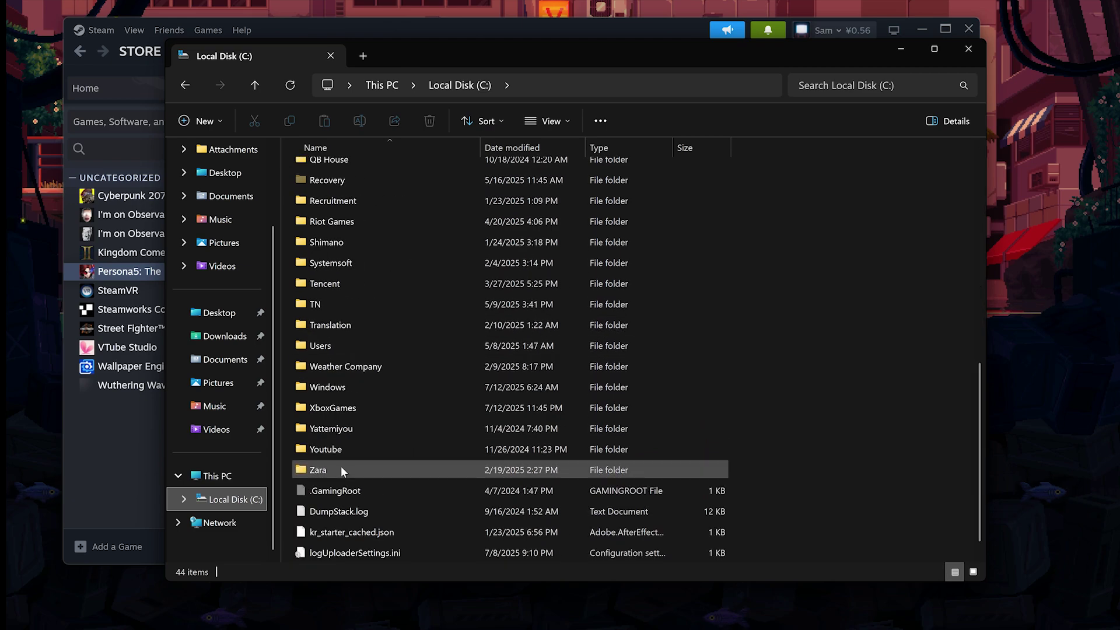
double_click(338, 347)
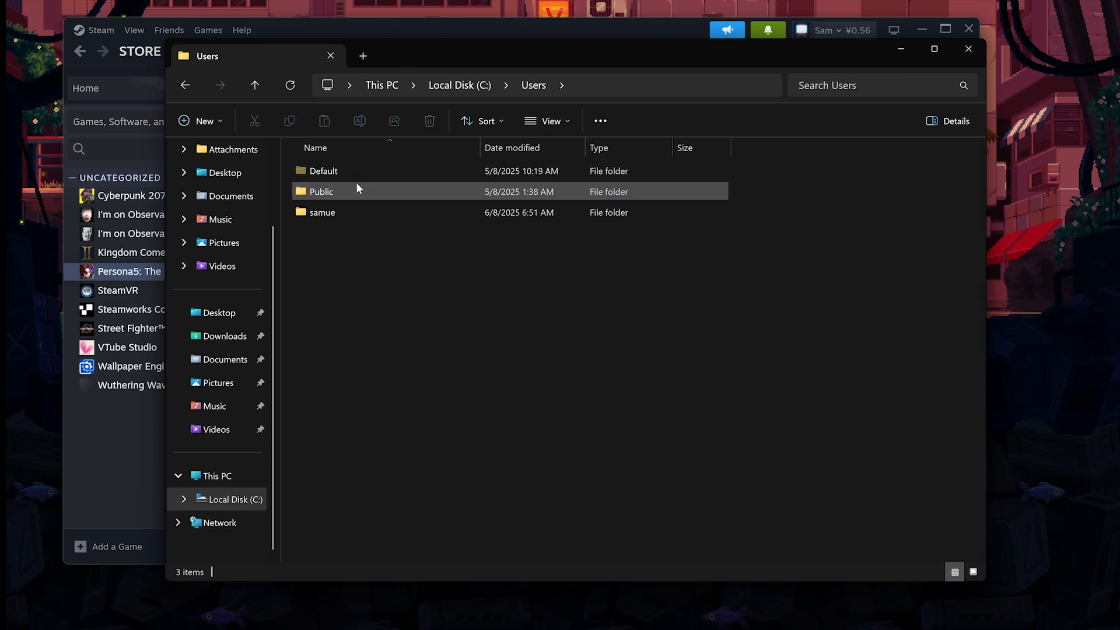
double_click(320, 213)
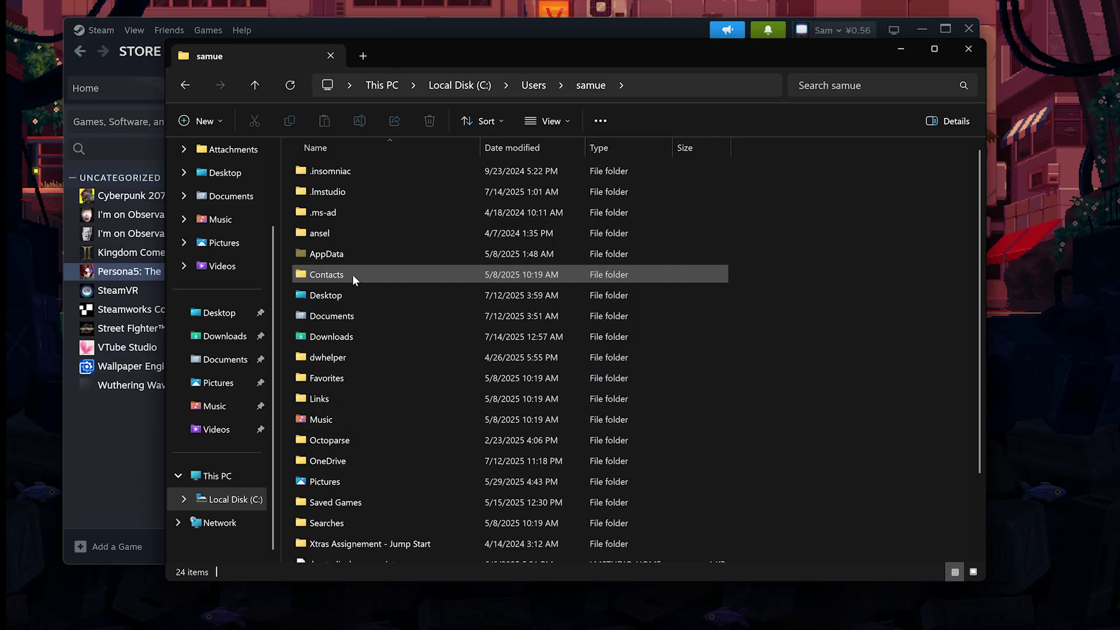
- Open AppData and then its Local folder, glancing at the folder view options
left_click(350, 254)
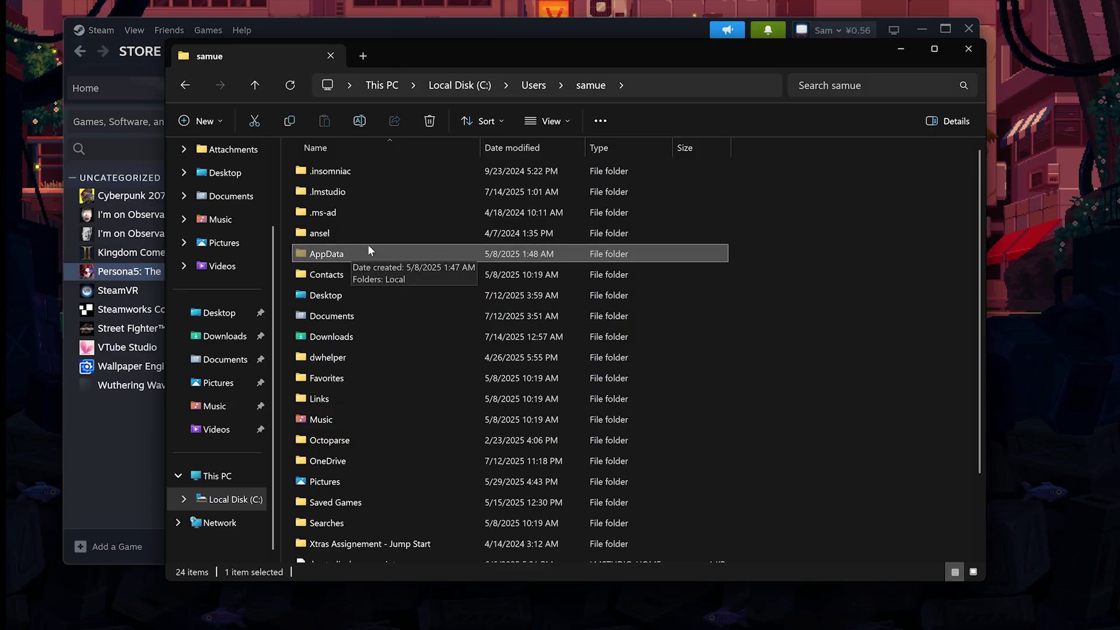
left_click(554, 120)
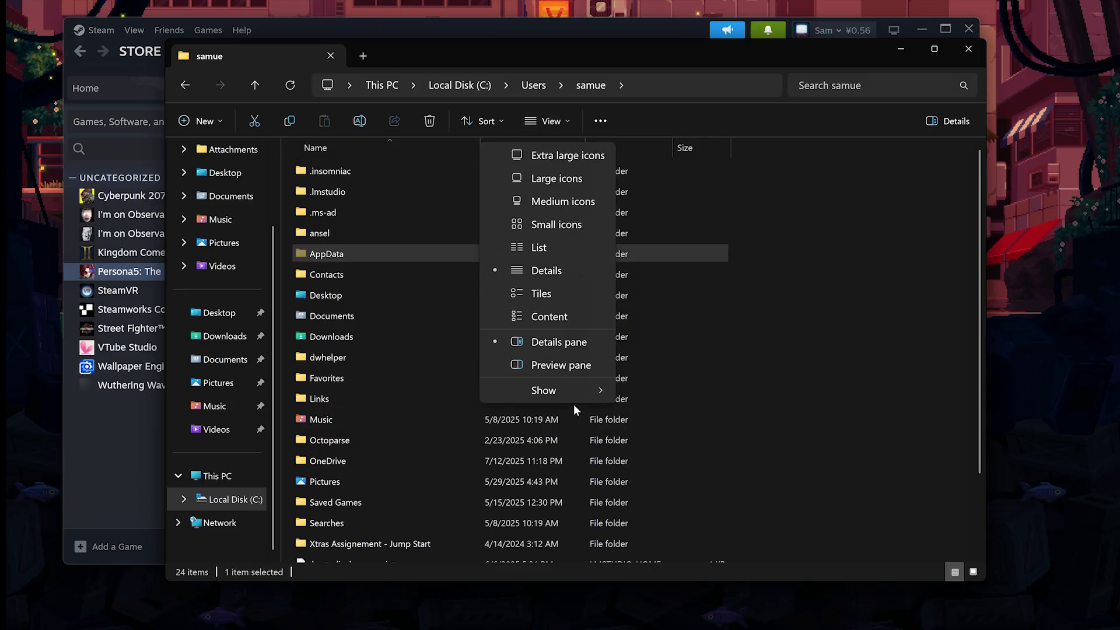
mouse_move(576, 392)
left_click(837, 362)
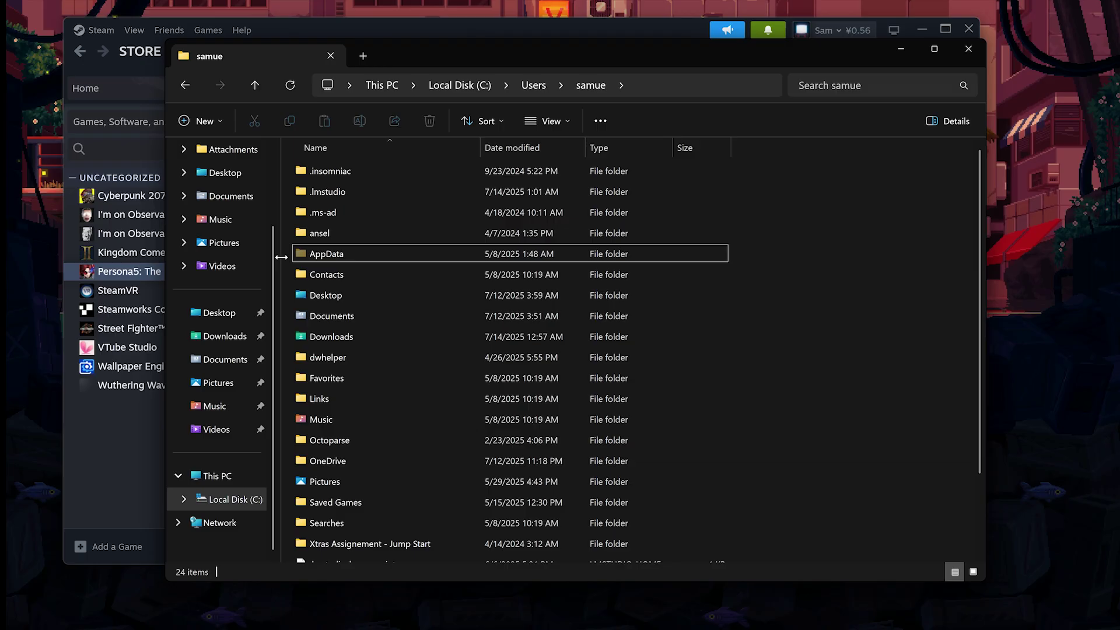
double_click(329, 253)
double_click(331, 169)
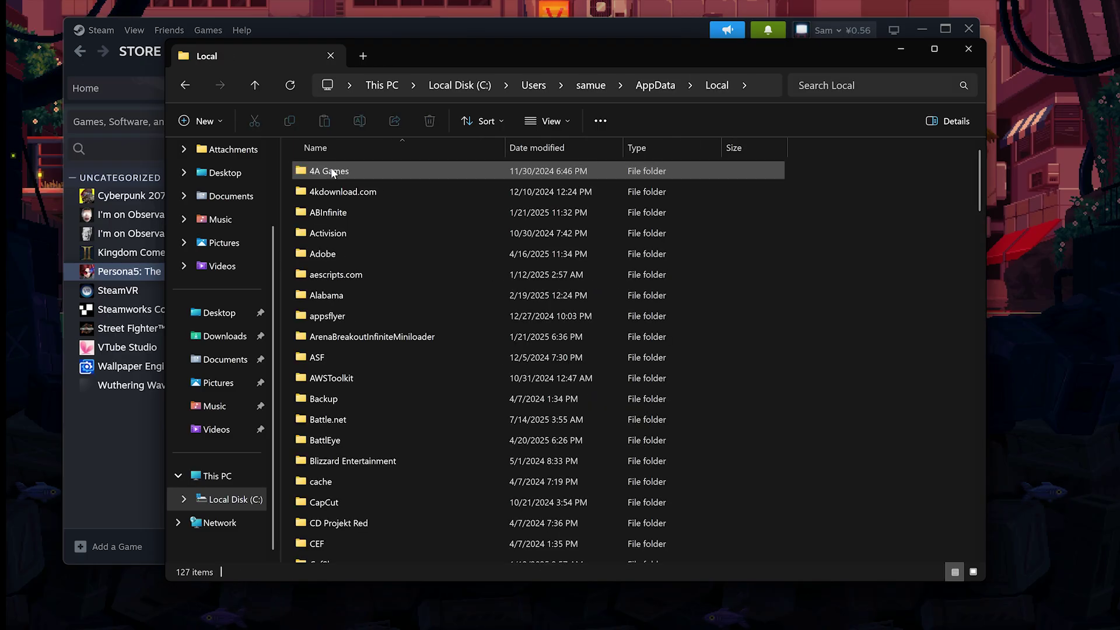
- Open P5XGame, inspect the cache folder's qmlcache contents, reselect cache and close Explorer
scroll(418, 348, "down", 12)
scroll(418, 332, "down", 10)
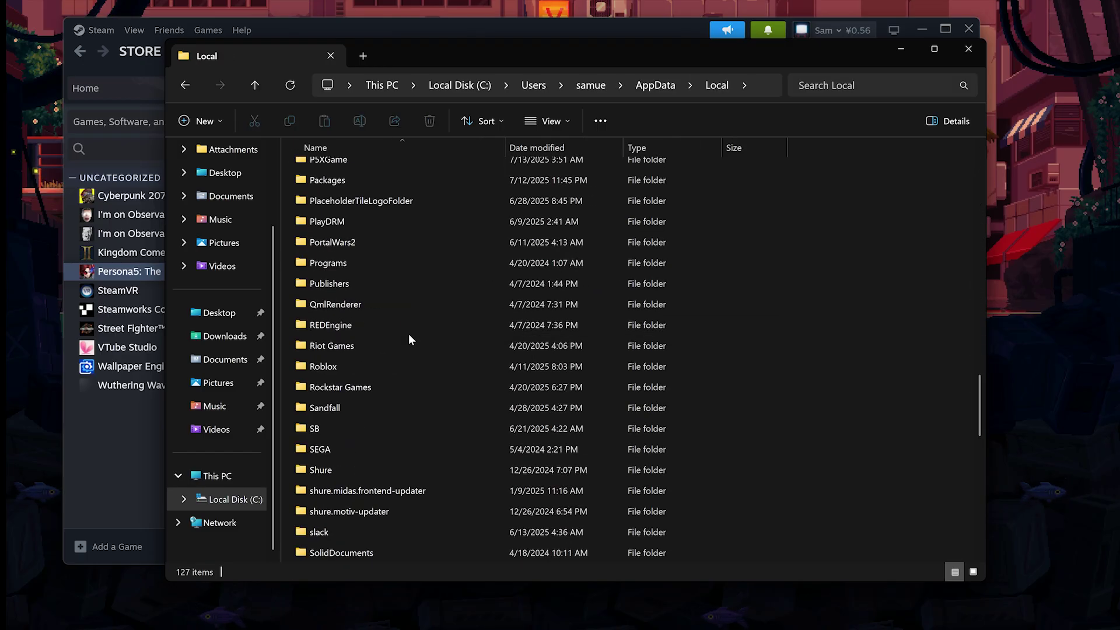
scroll(359, 291, "up", 1)
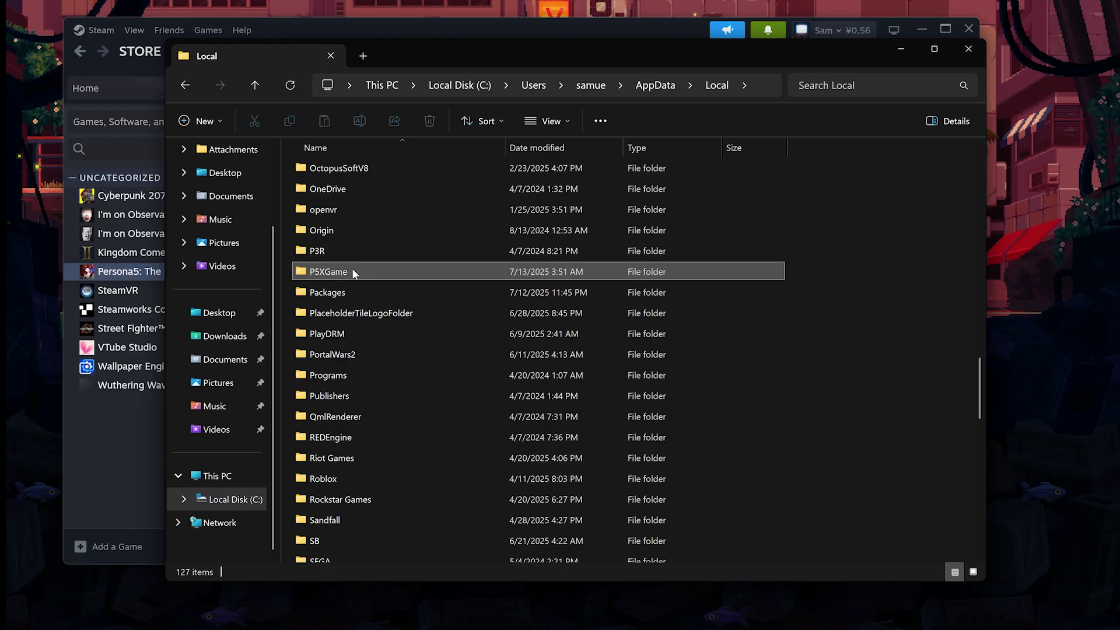
left_click(345, 270)
double_click(346, 271)
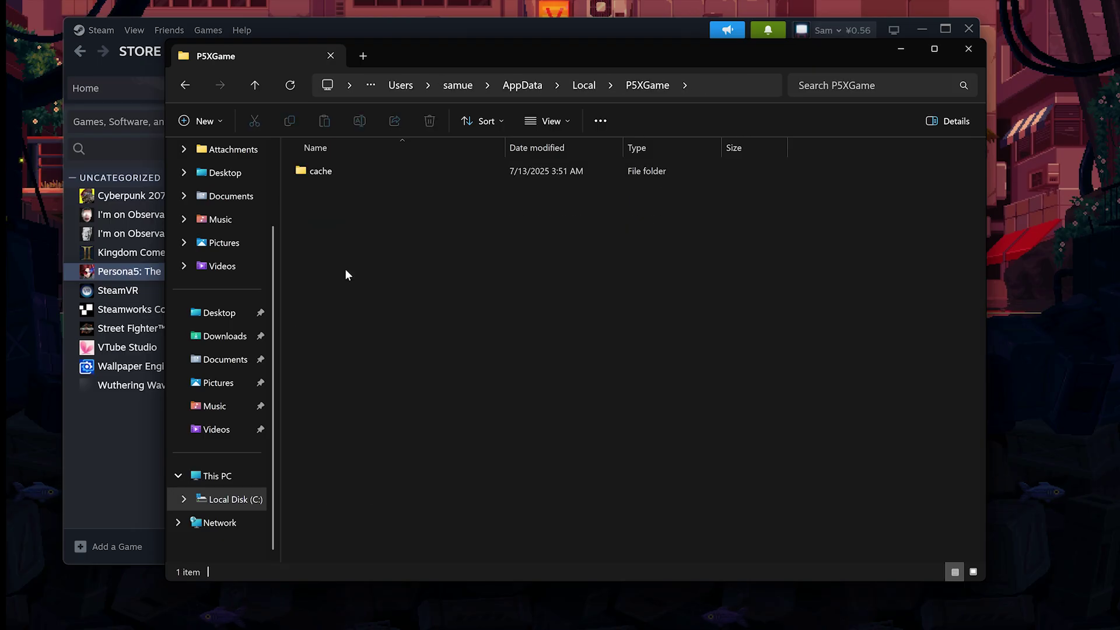
left_click(325, 170)
double_click(325, 170)
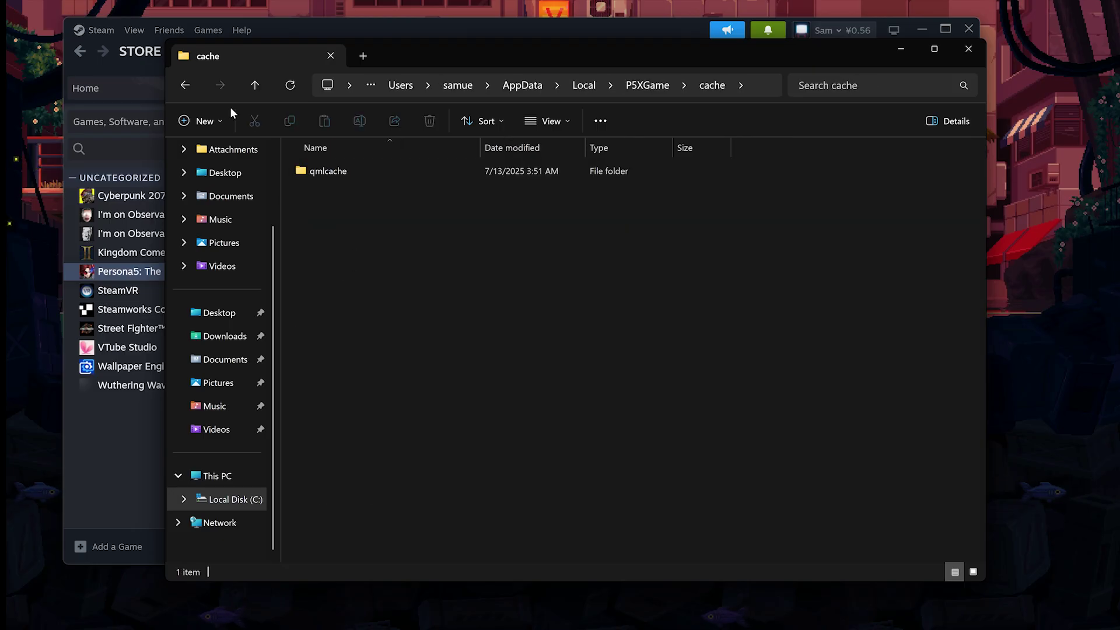
left_click(183, 85)
left_click_drag(392, 242, 327, 172)
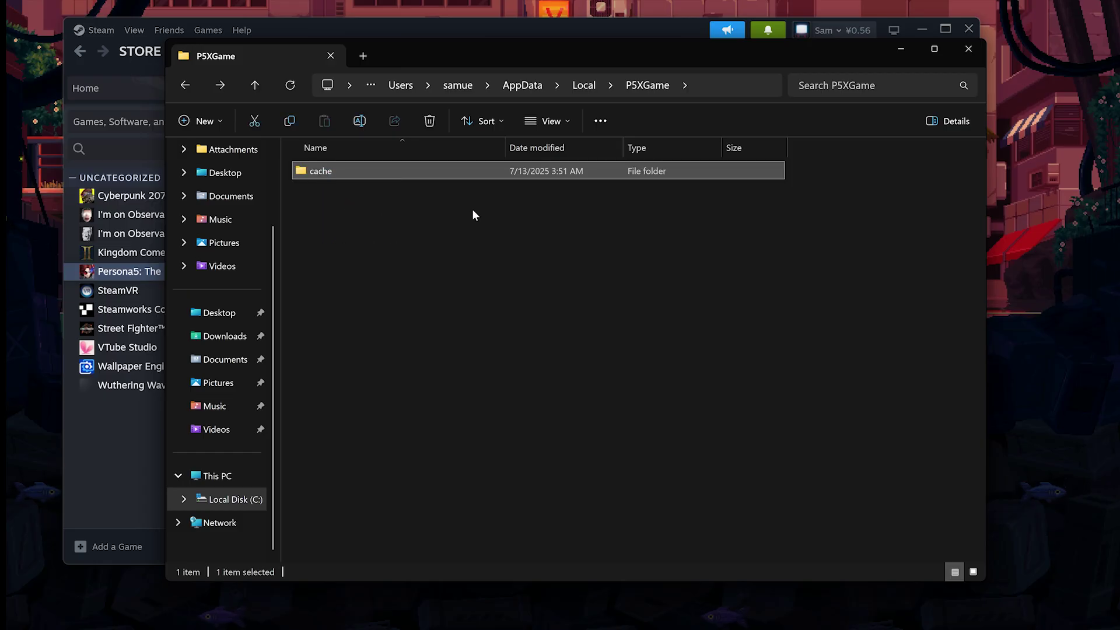
left_click(968, 51)
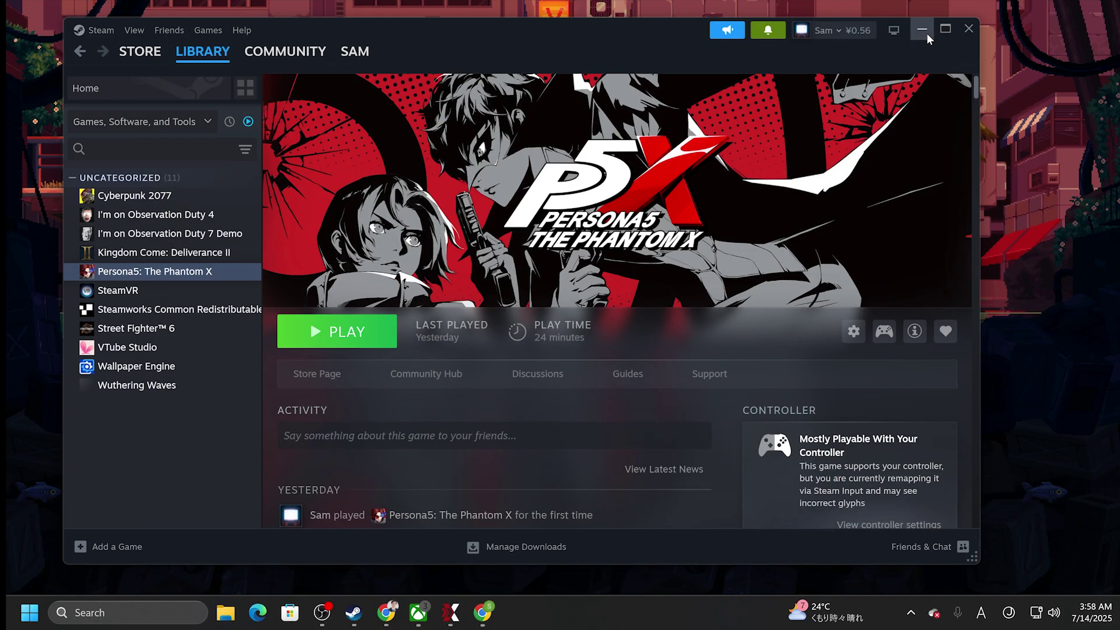
- Turn Game Mode off under Gaming > Game Mode in Windows Settings
left_click(925, 32)
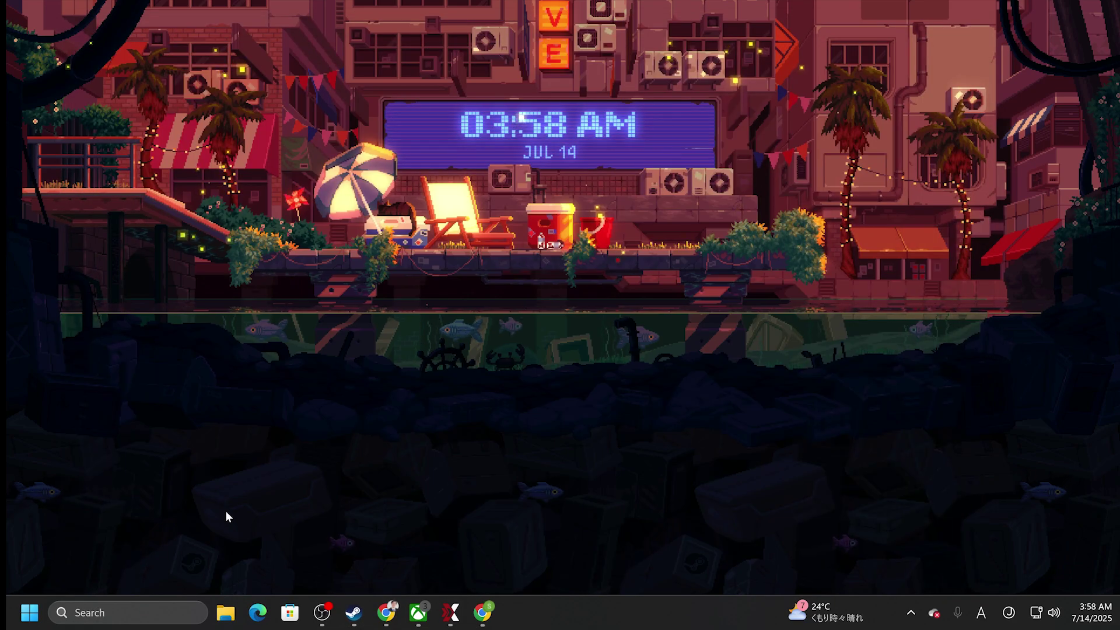
left_click(142, 612)
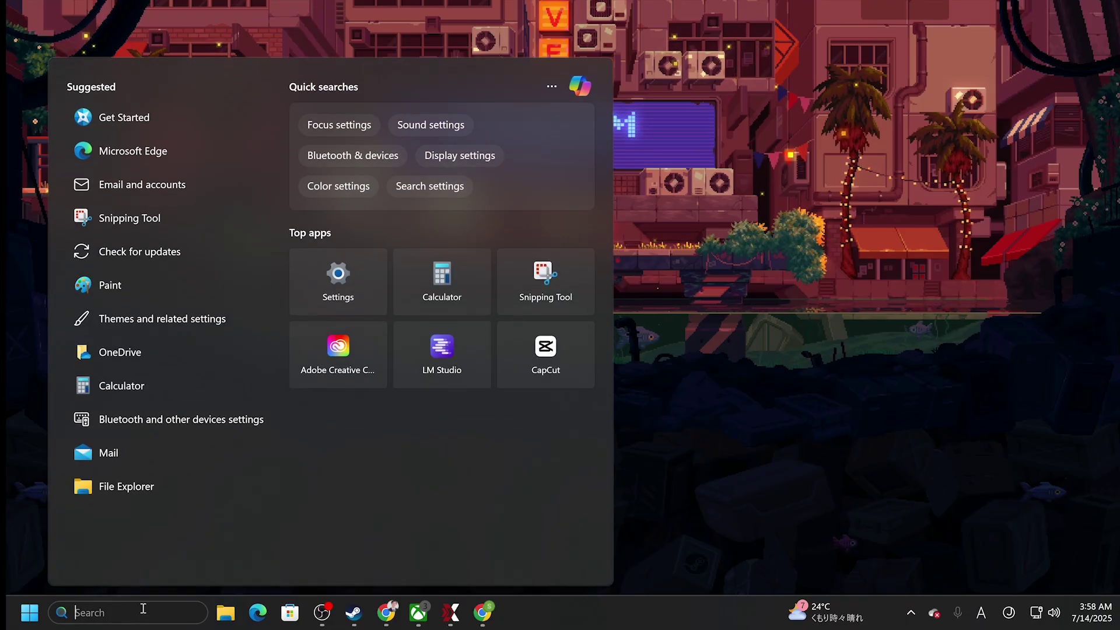
type("set")
left_click(138, 159)
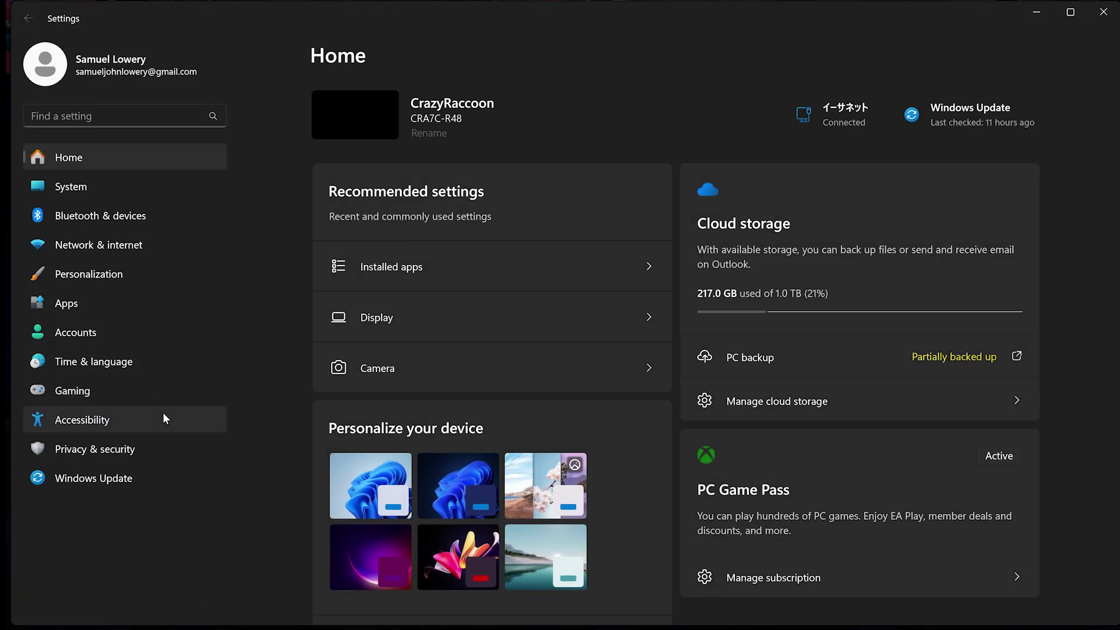
left_click(151, 396)
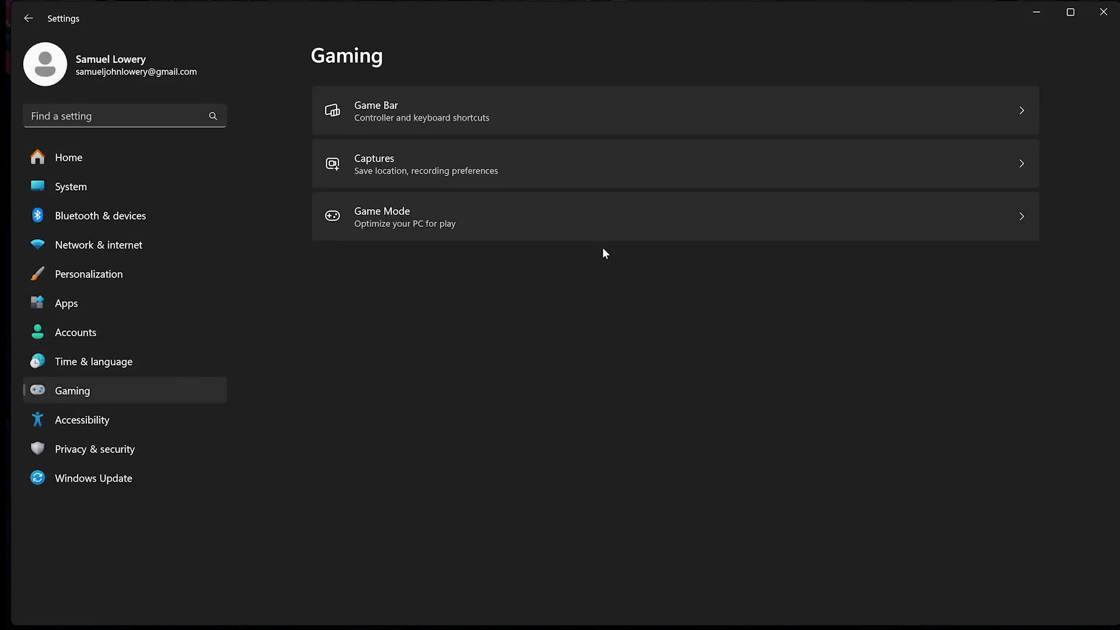
left_click(750, 216)
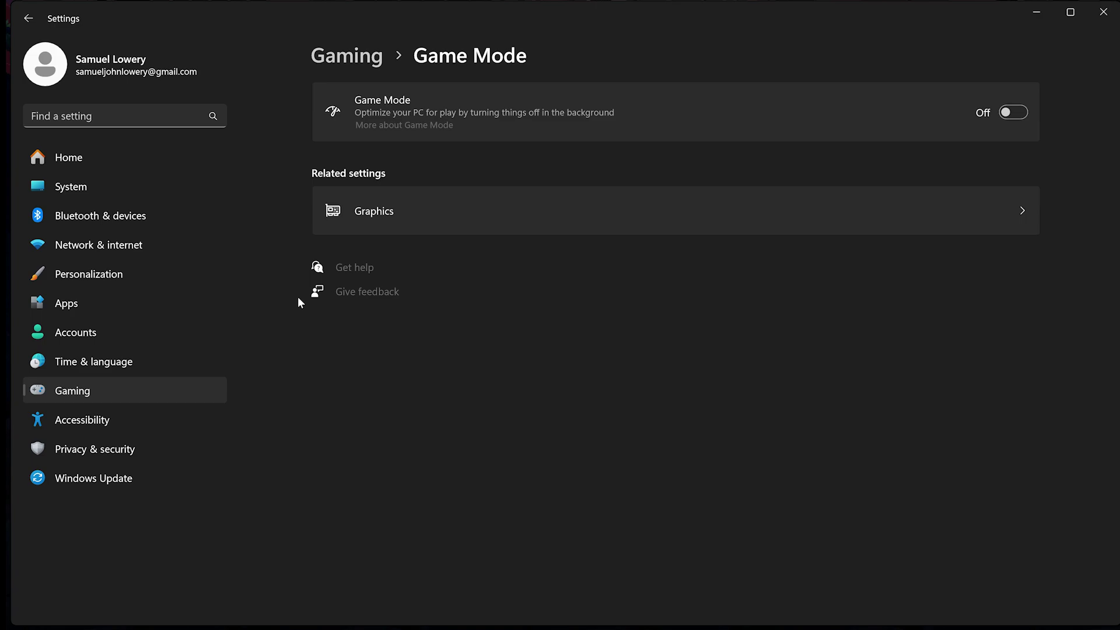
- Turn off hardware-accelerated GPU scheduling under System > Display > Graphics, then close Settings
left_click(119, 194)
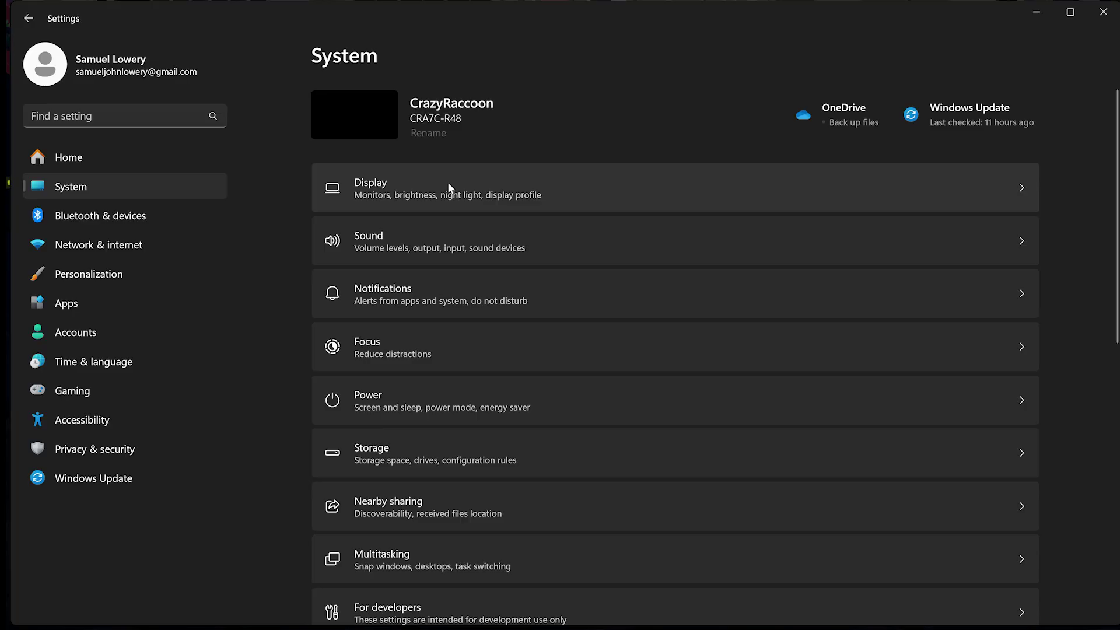
left_click(448, 185)
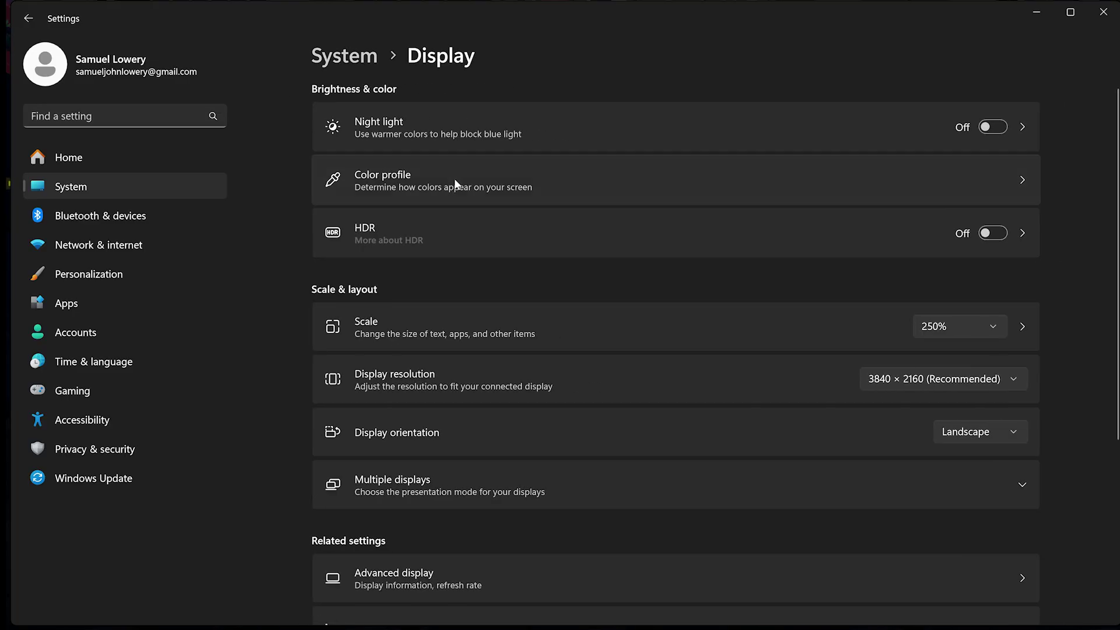
scroll(502, 269, "down", 5)
left_click(443, 382)
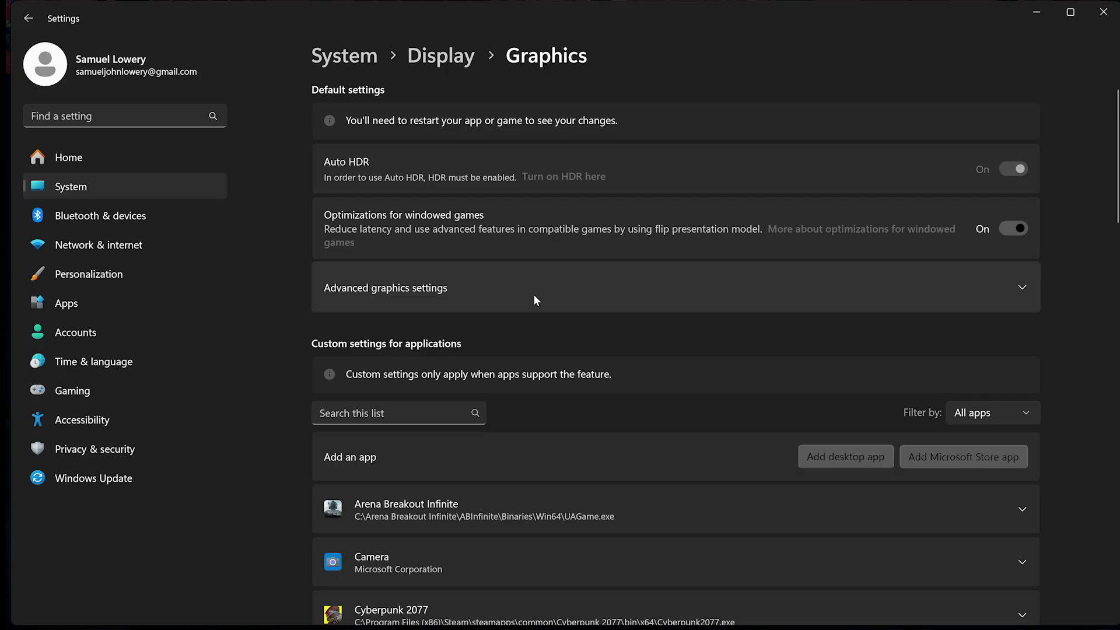
left_click(540, 295)
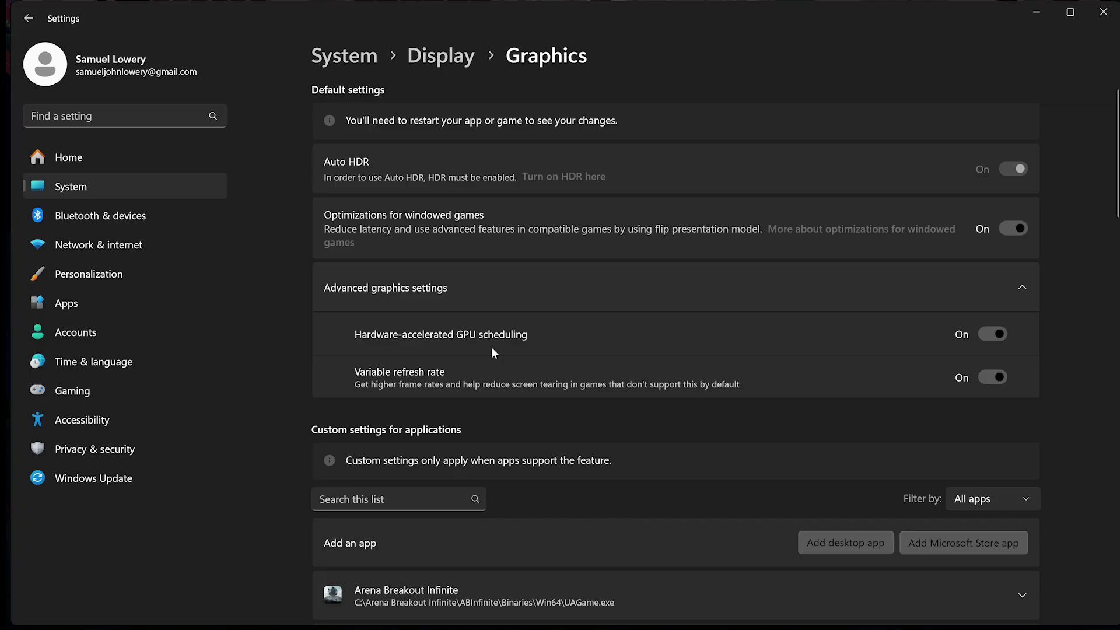
left_click(999, 335)
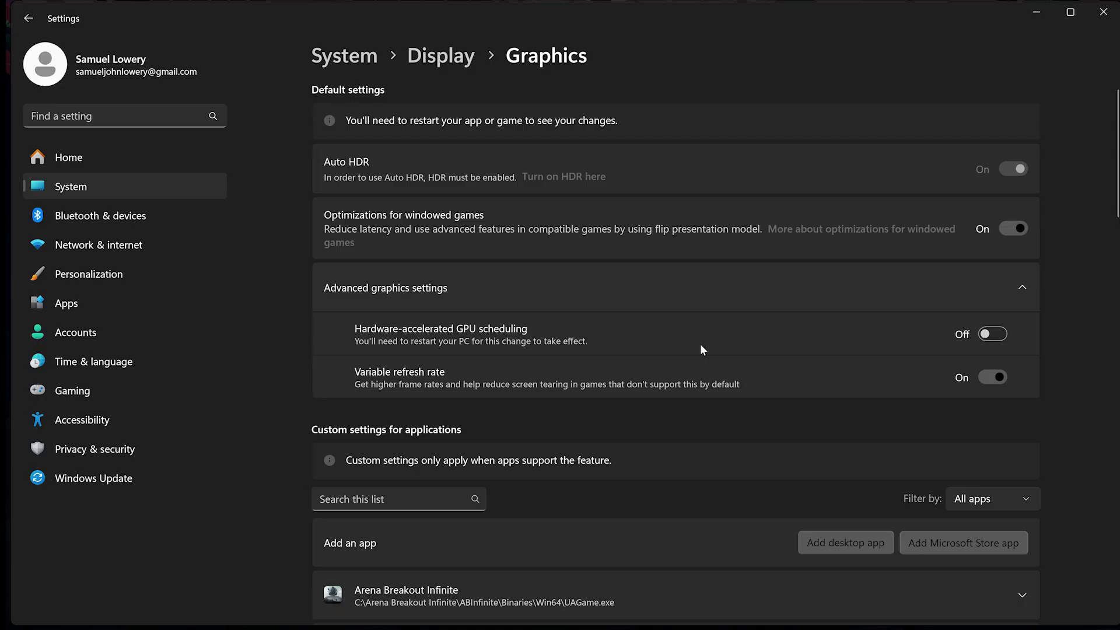
left_click(1103, 11)
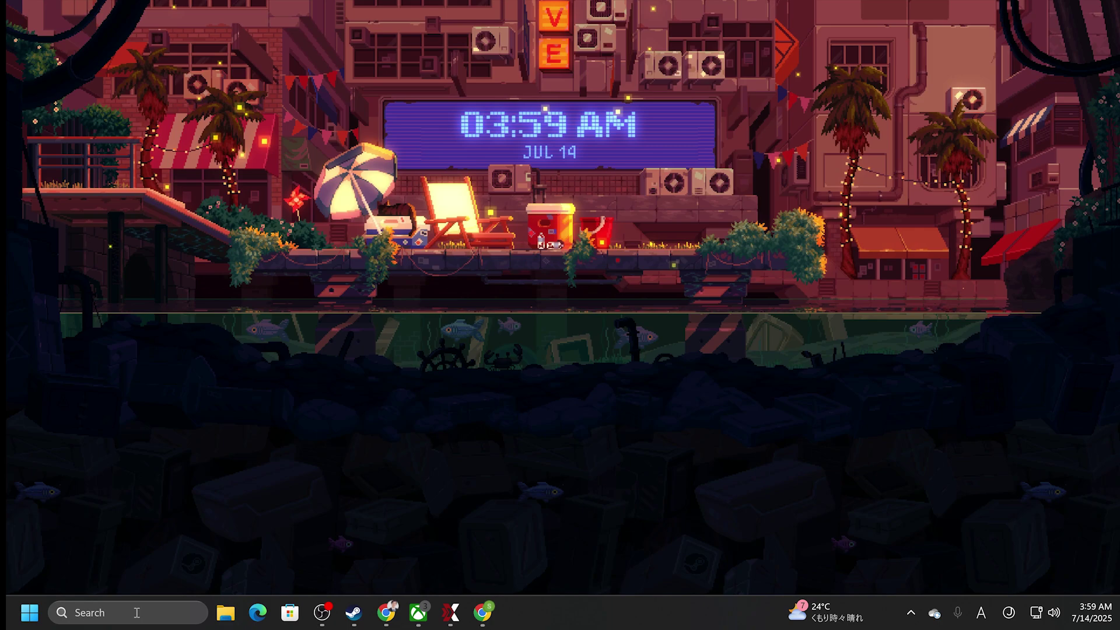
- Check Control Panel's Power Options shows the High performance plan active, then restore Steam
left_click(141, 607)
type("control panel")
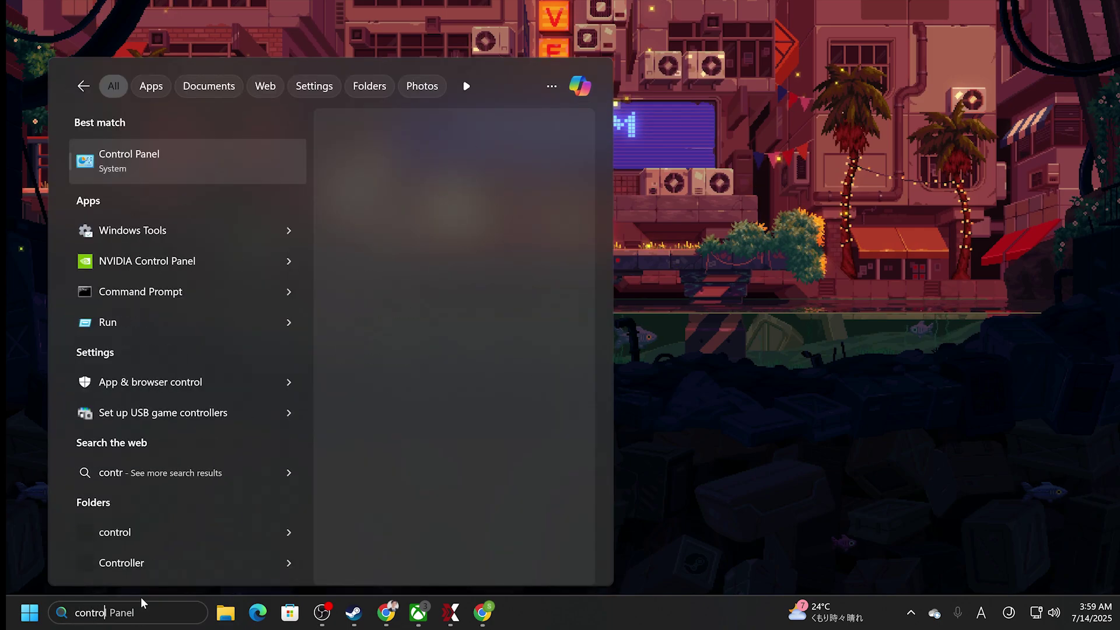
key("Return")
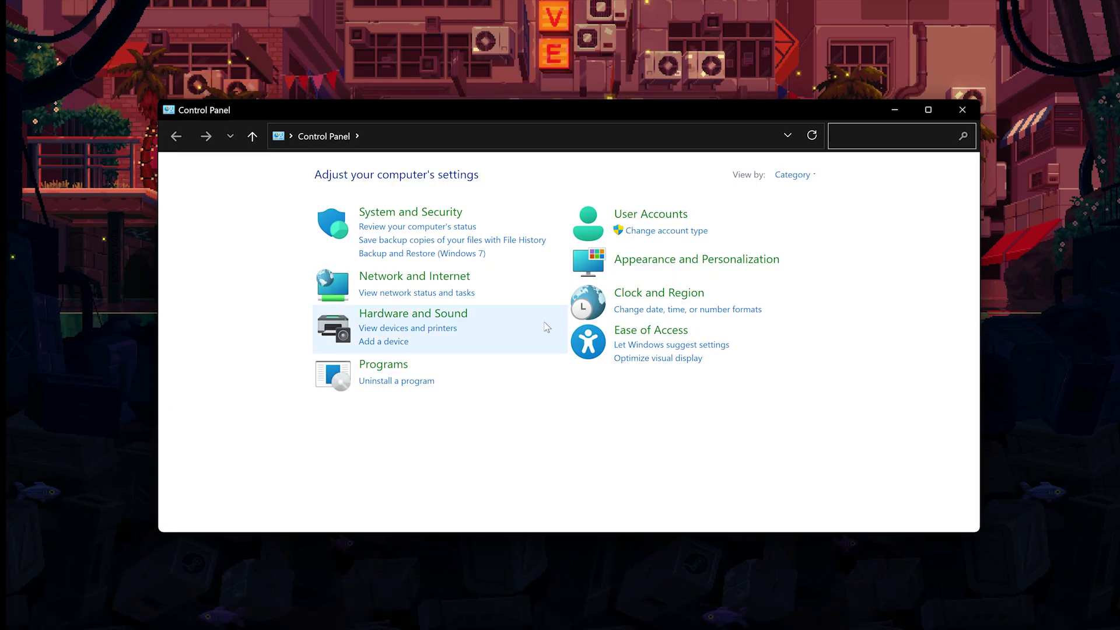
left_click(445, 314)
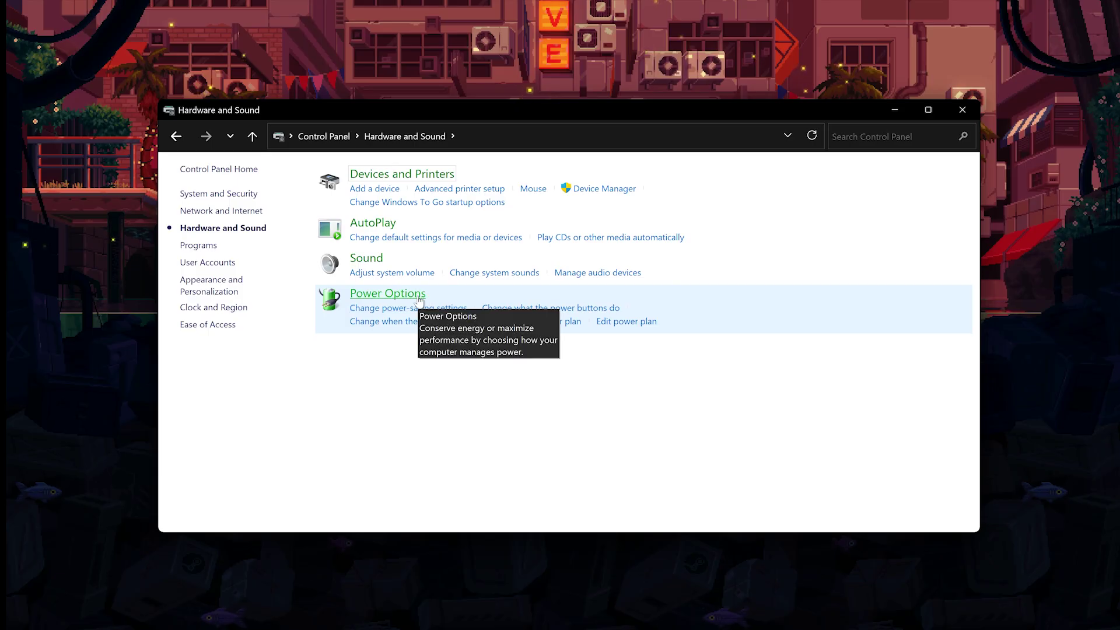
left_click(419, 296)
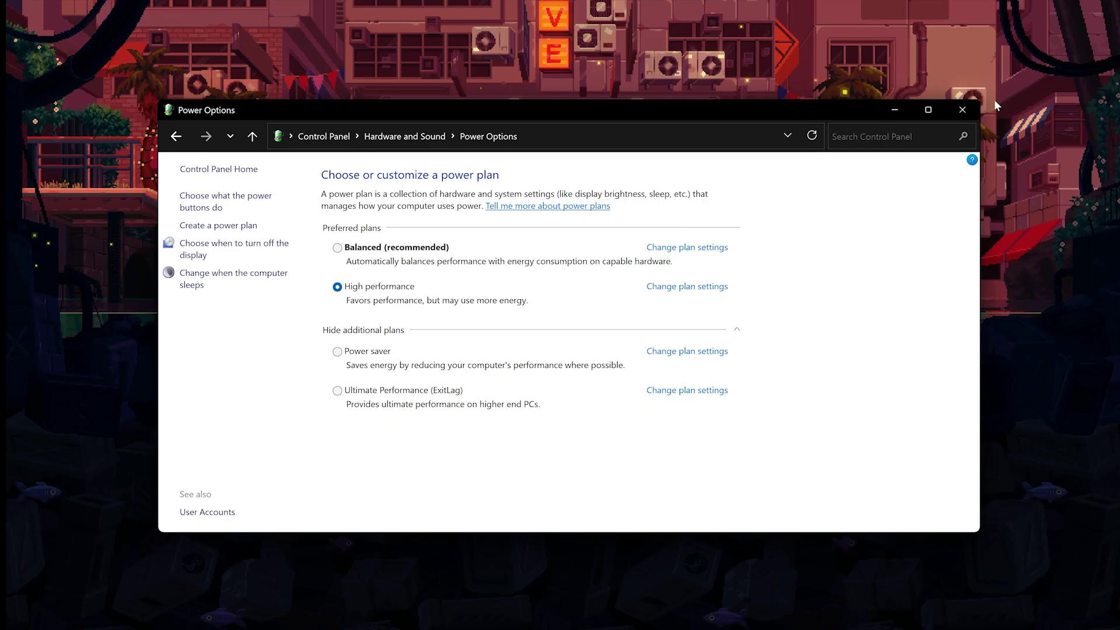
left_click(962, 109)
left_click(354, 612)
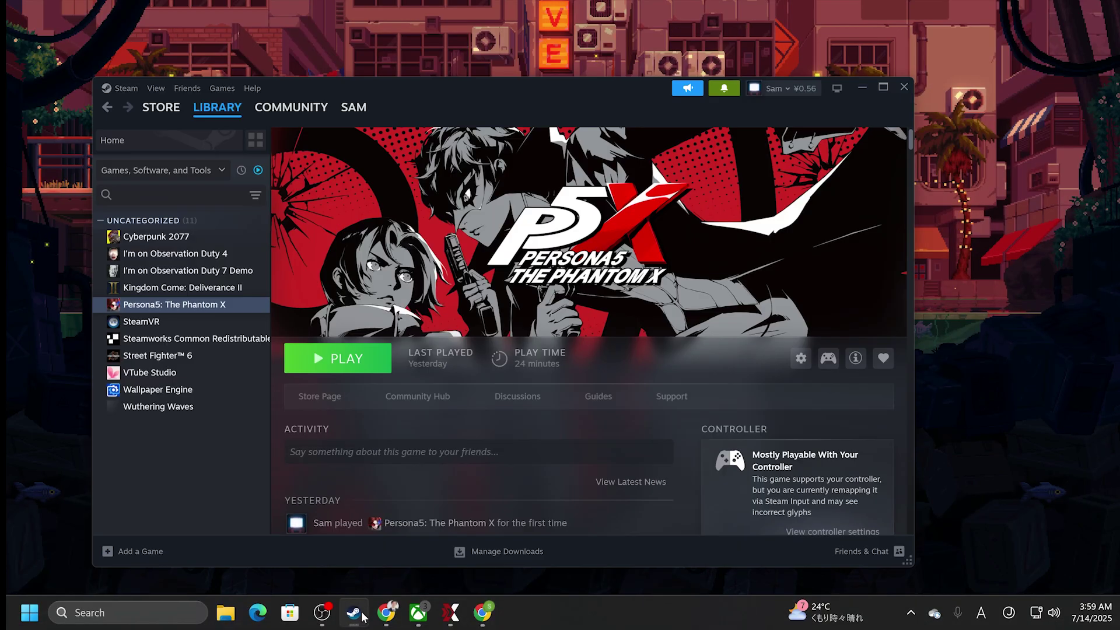
- From Steam's Installed Files properties, browse to Persona5: The Phantom X's local install folder
right_click(179, 273)
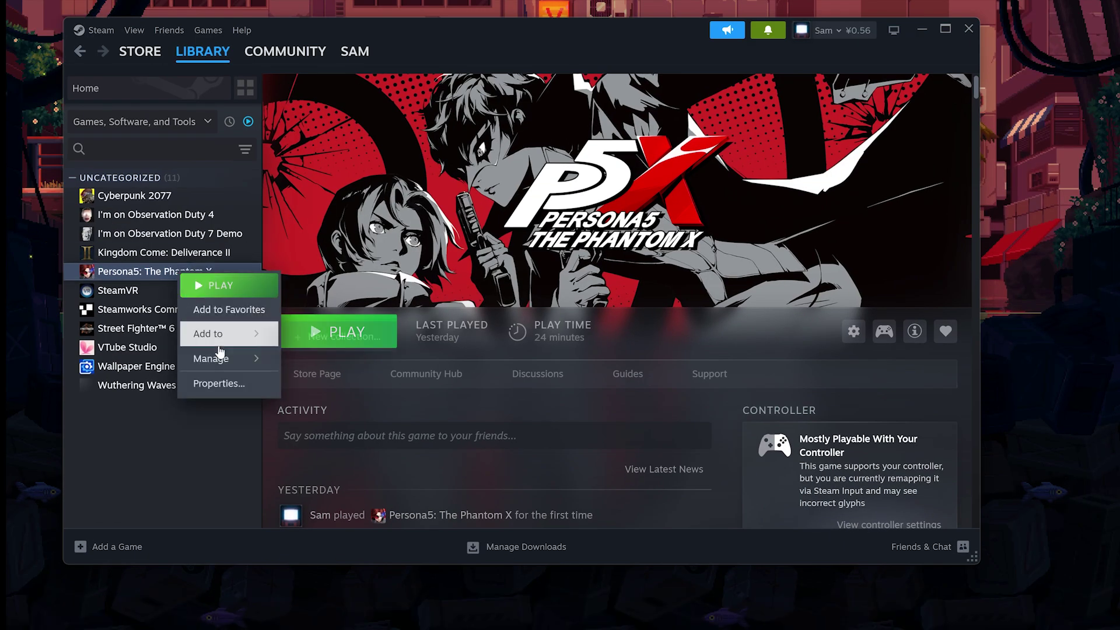
left_click(227, 385)
left_click(263, 213)
left_click(767, 146)
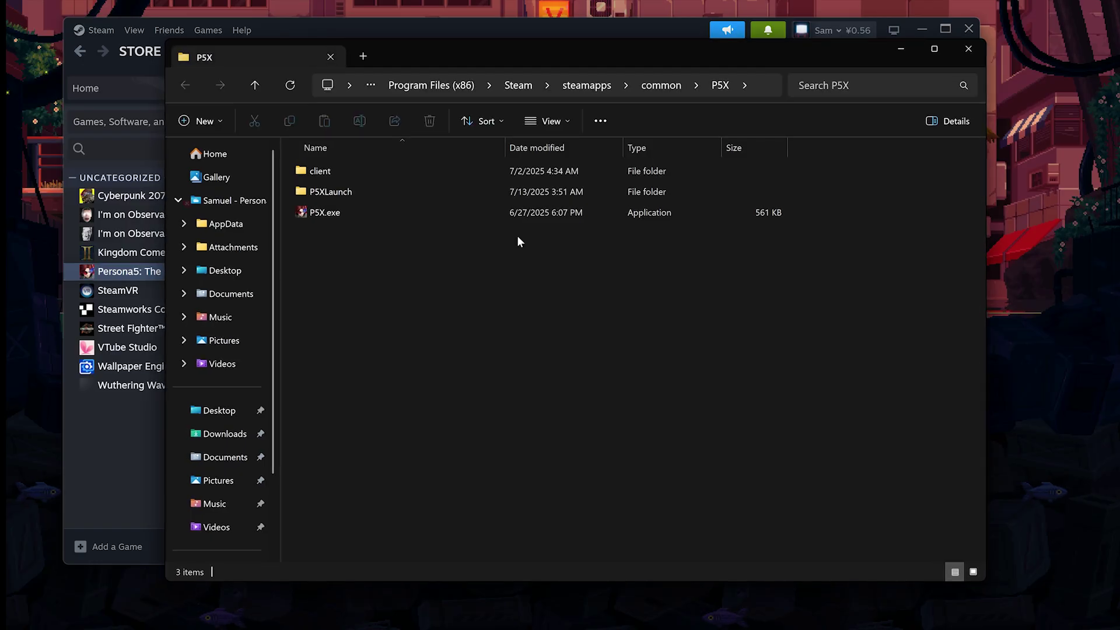
- Set P5X.exe to run as administrator in its Compatibility properties
left_click(327, 215)
right_click(327, 215)
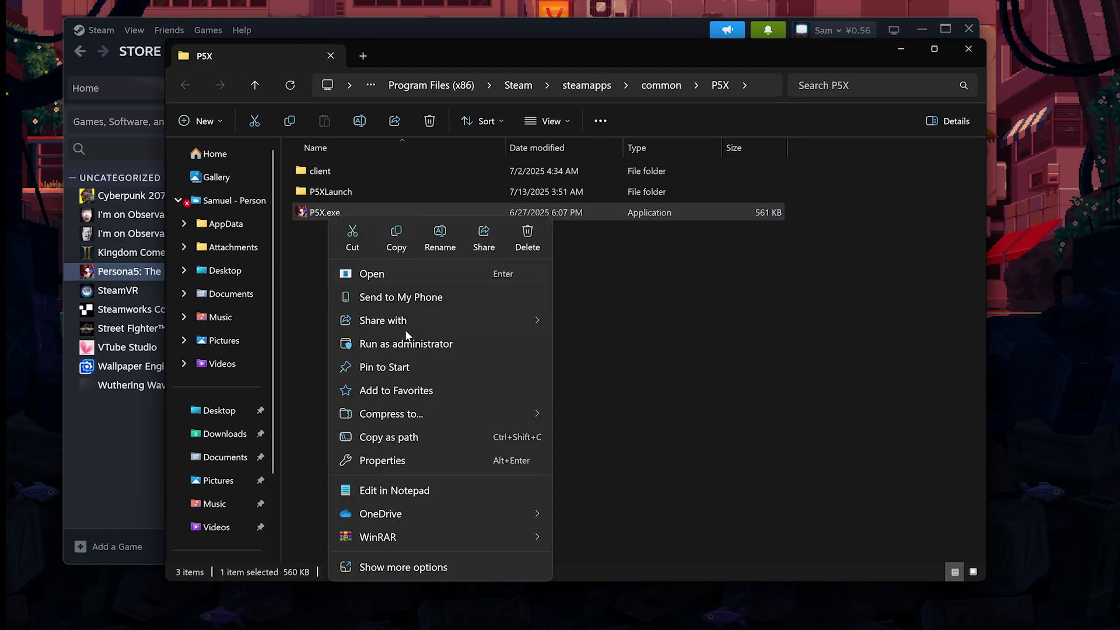
left_click(362, 461)
left_click(682, 325)
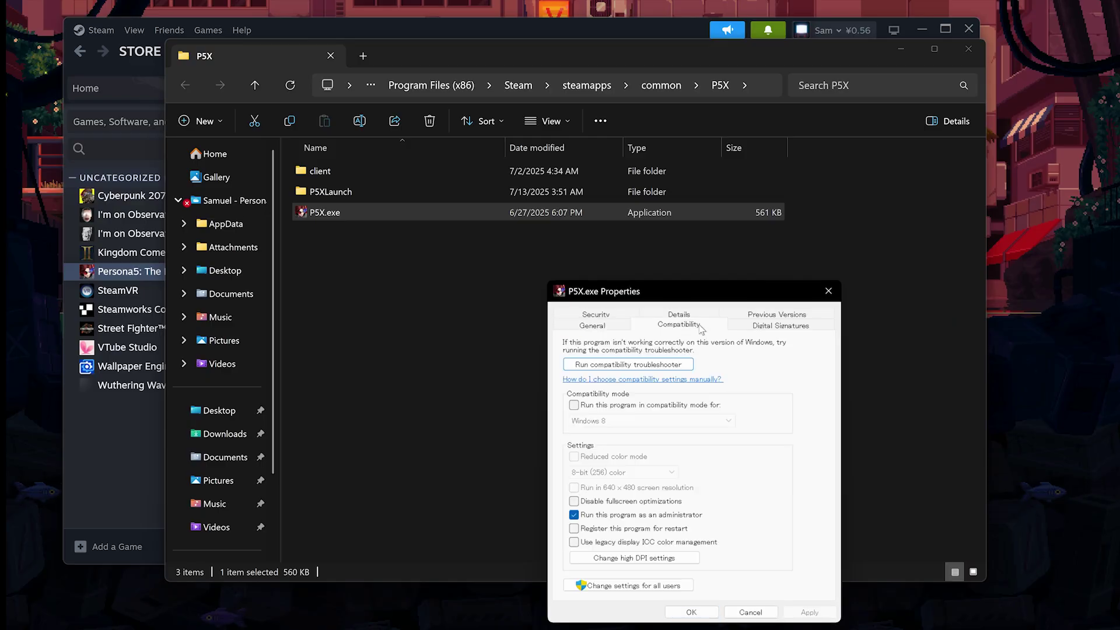
left_click_drag(694, 298, 522, 197)
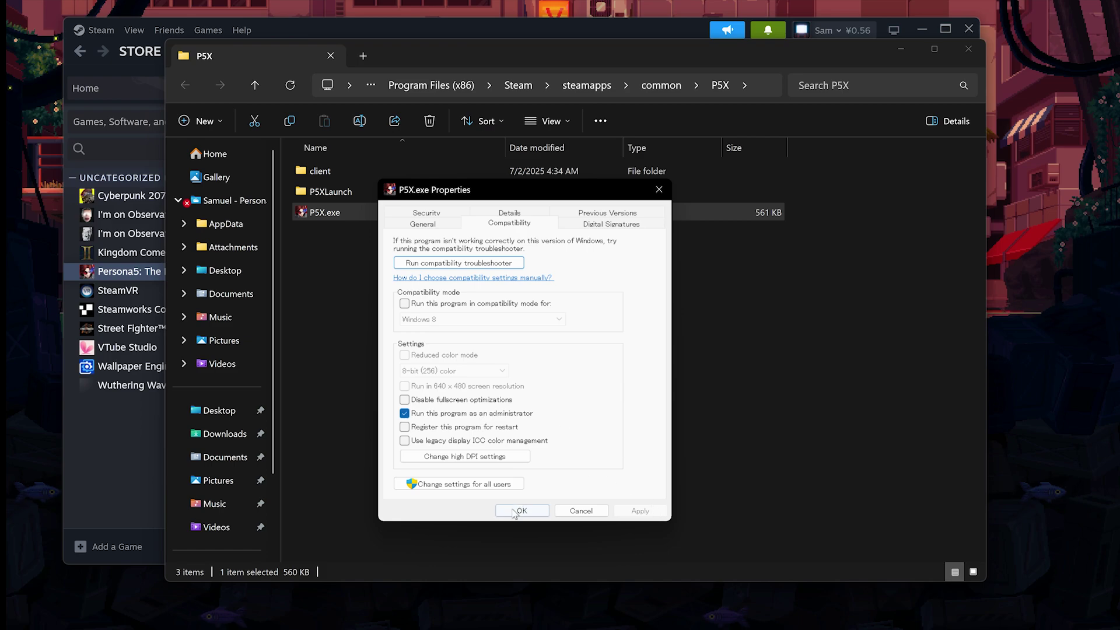
left_click(586, 510)
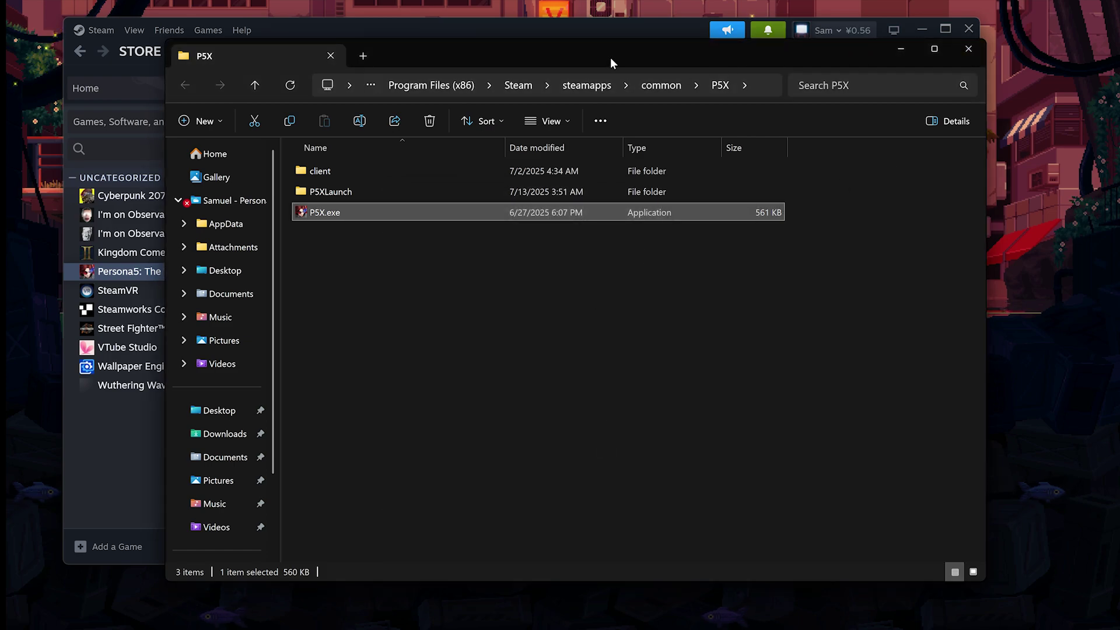
- Close the Steam game properties window and minimize Steam
left_click_drag(610, 57, 692, 197)
left_click(707, 107)
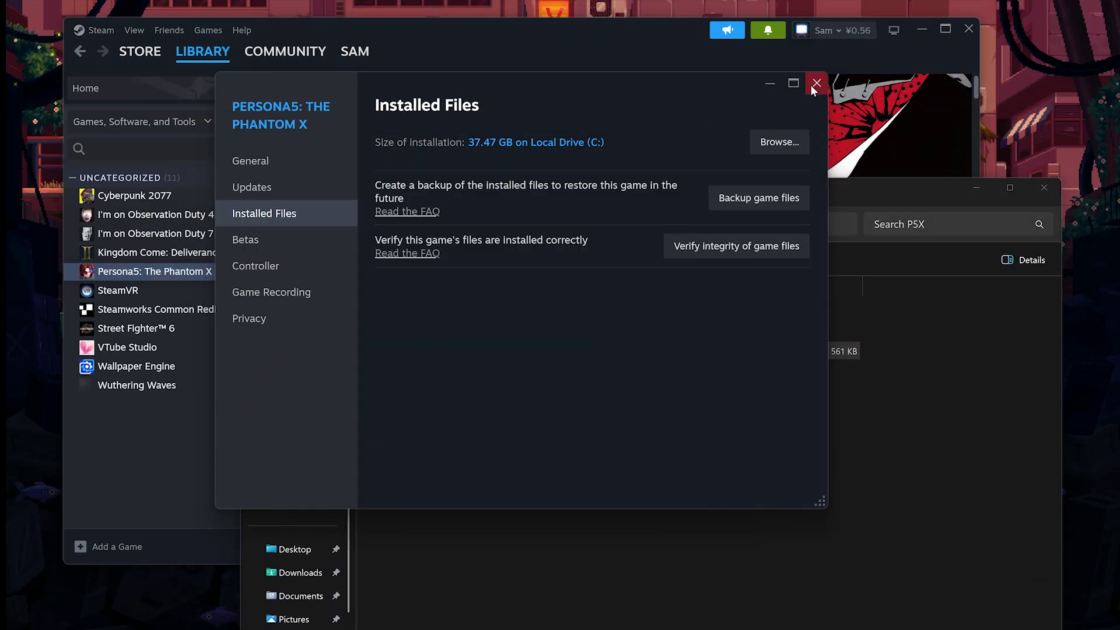
left_click(810, 86)
left_click(930, 36)
- Minimize the file window and launch ExitLag from the taskbar
left_click(976, 187)
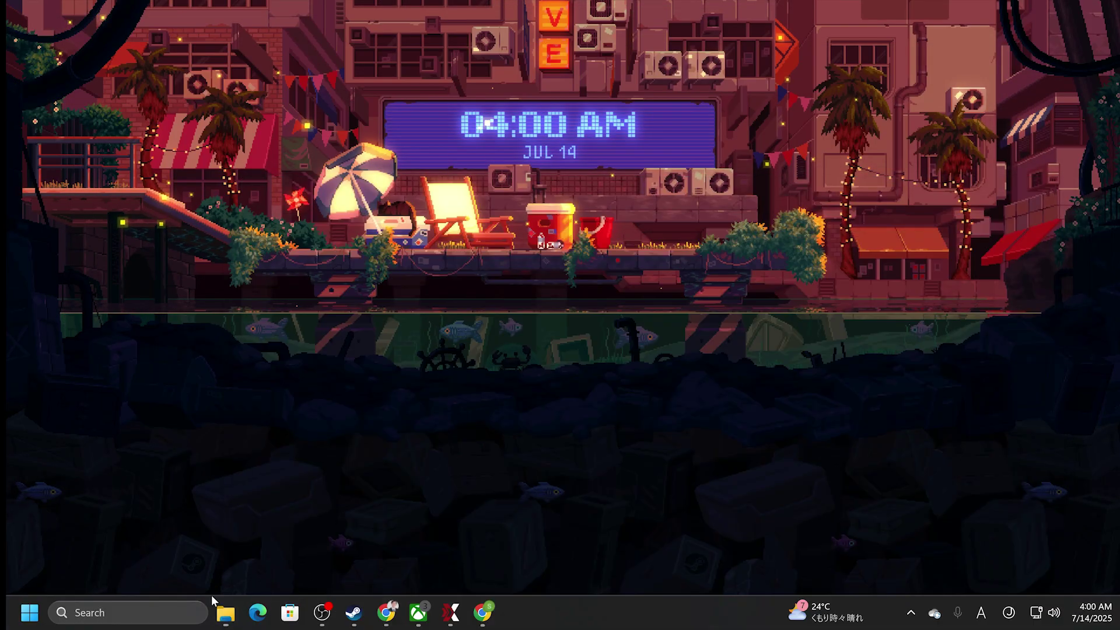
left_click(450, 613)
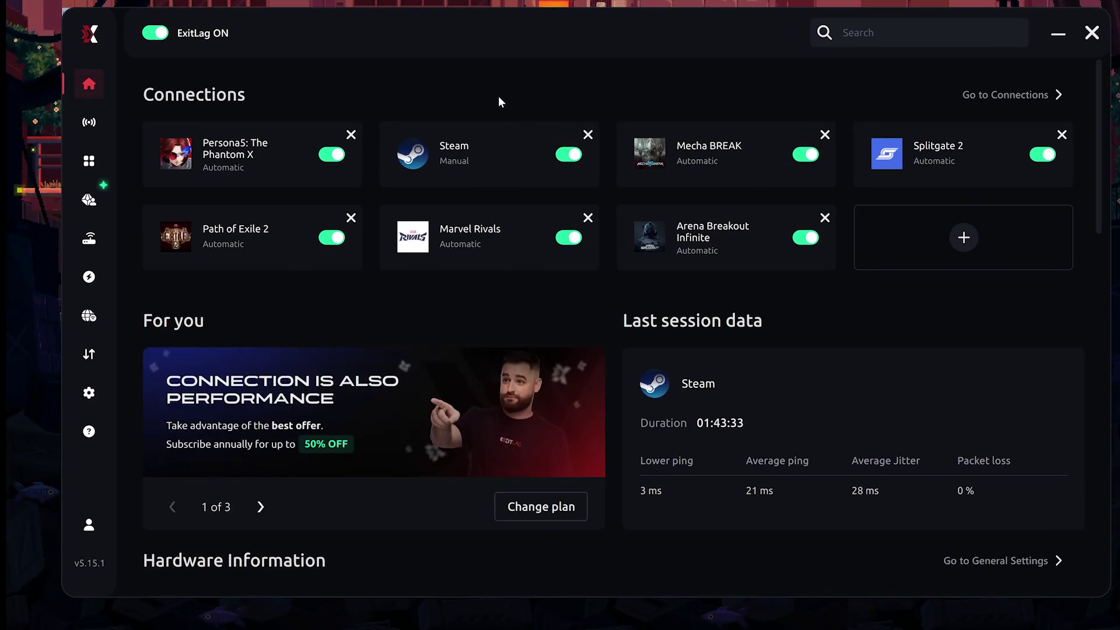
left_click_drag(530, 55, 499, 30)
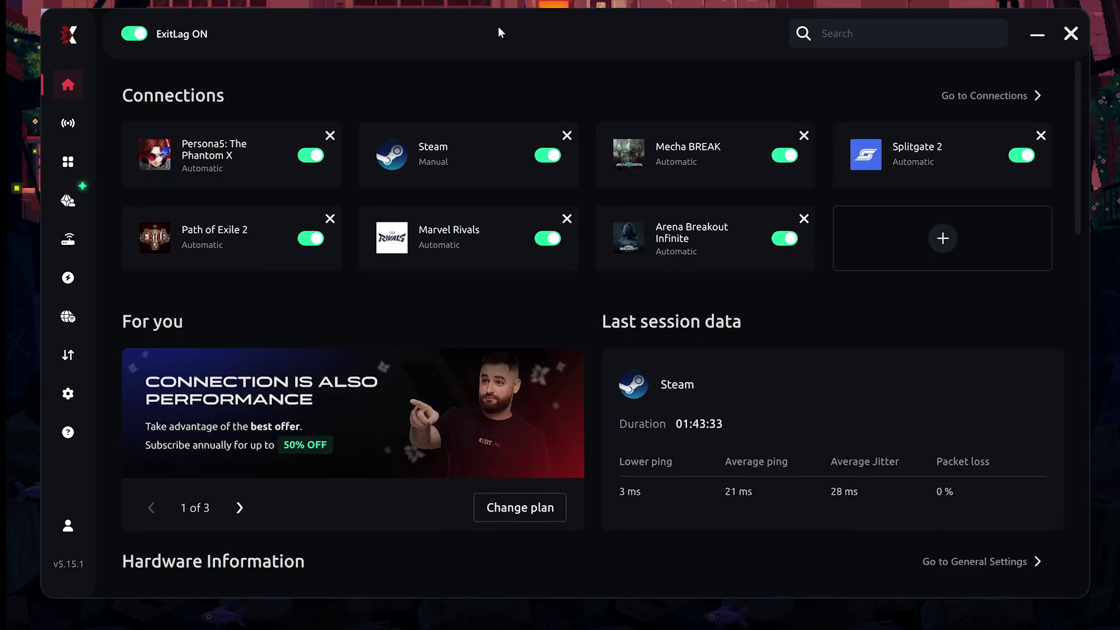
- Browse ExitLag's FPS Boost and Network Analyzer pages, ending on the Library
left_click(68, 278)
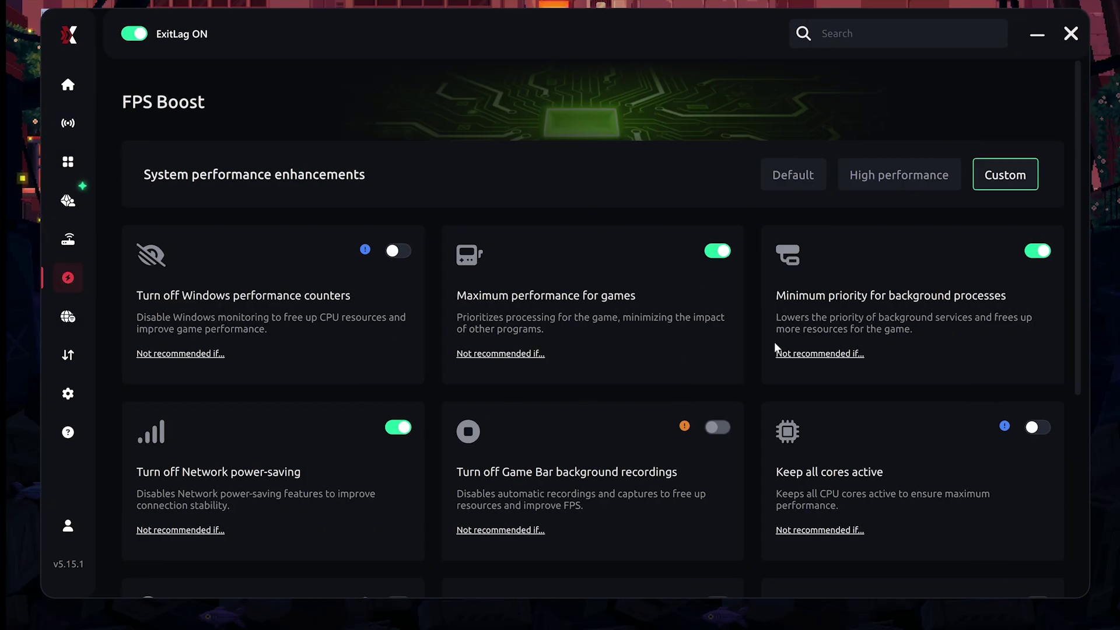
scroll(689, 303, "down", 5)
scroll(719, 323, "up", 5)
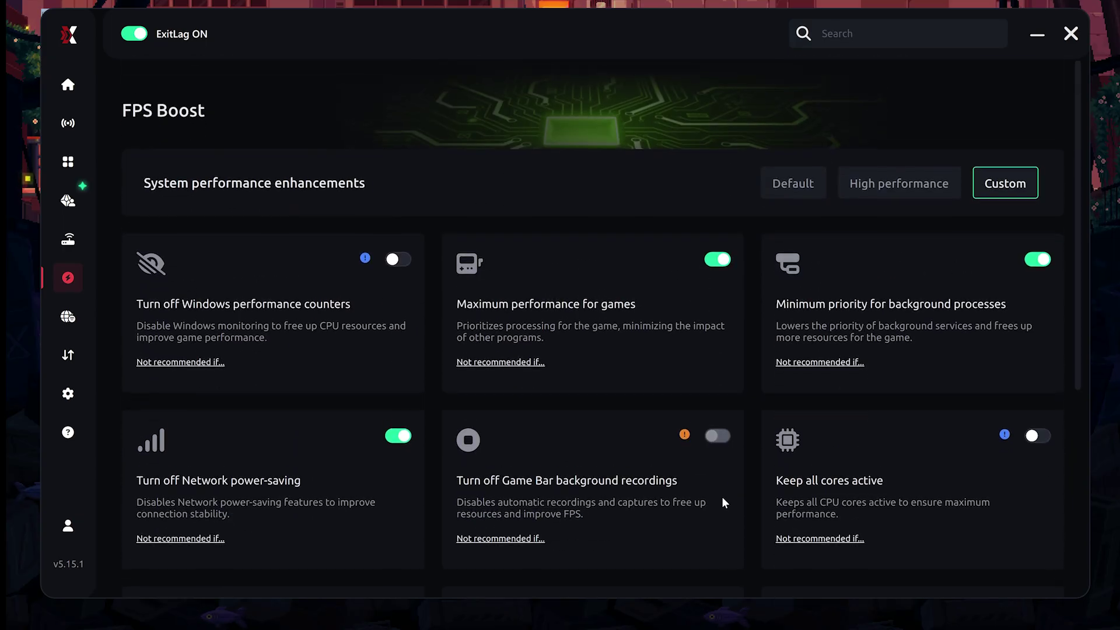
left_click(68, 239)
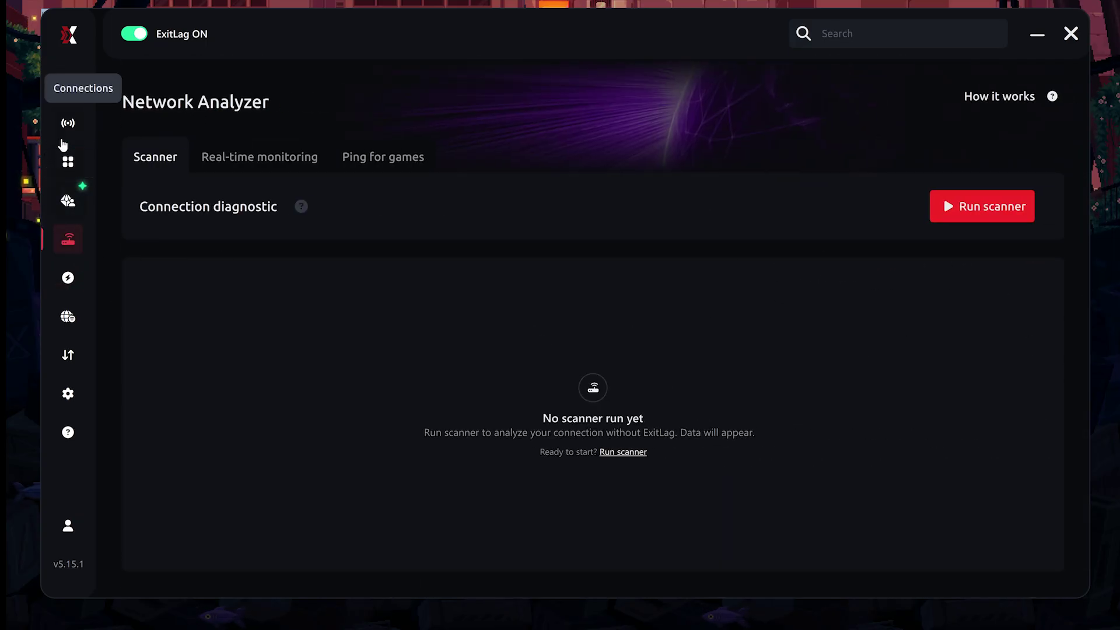
left_click(68, 162)
- Search 'perso' and apply All regions routes to Persona5: The Phantom X
type("person")
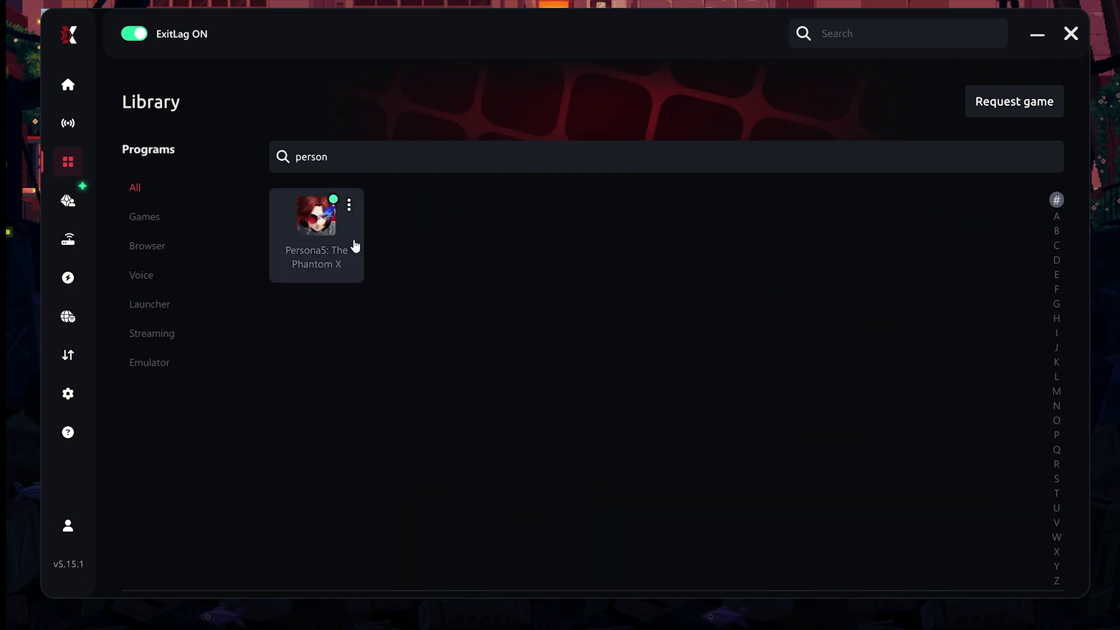
left_click(324, 265)
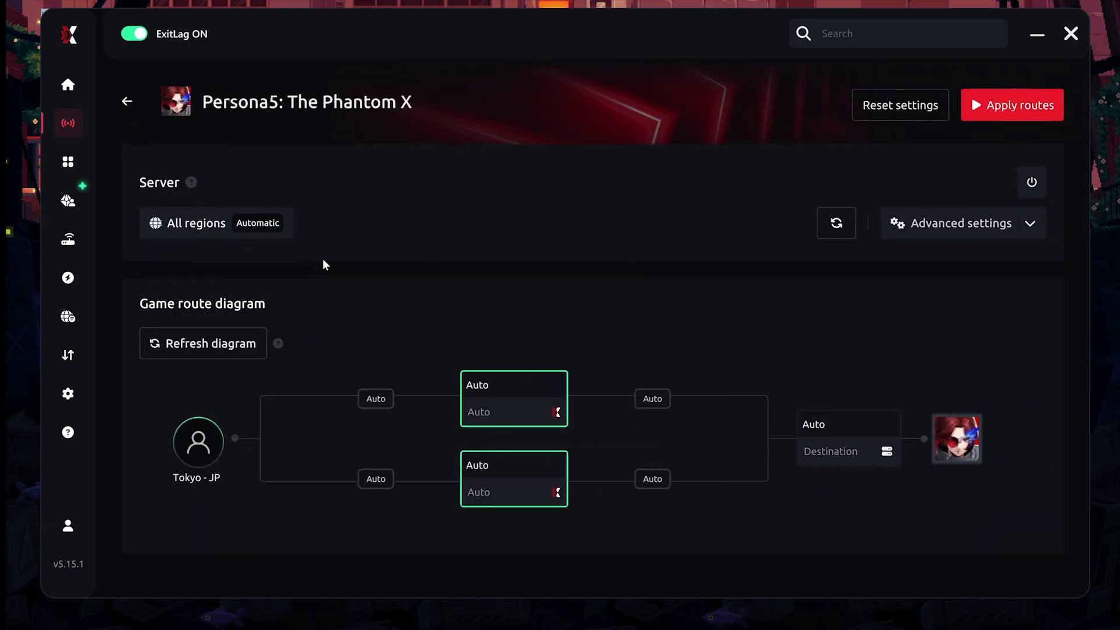
left_click(267, 228)
left_click(430, 234)
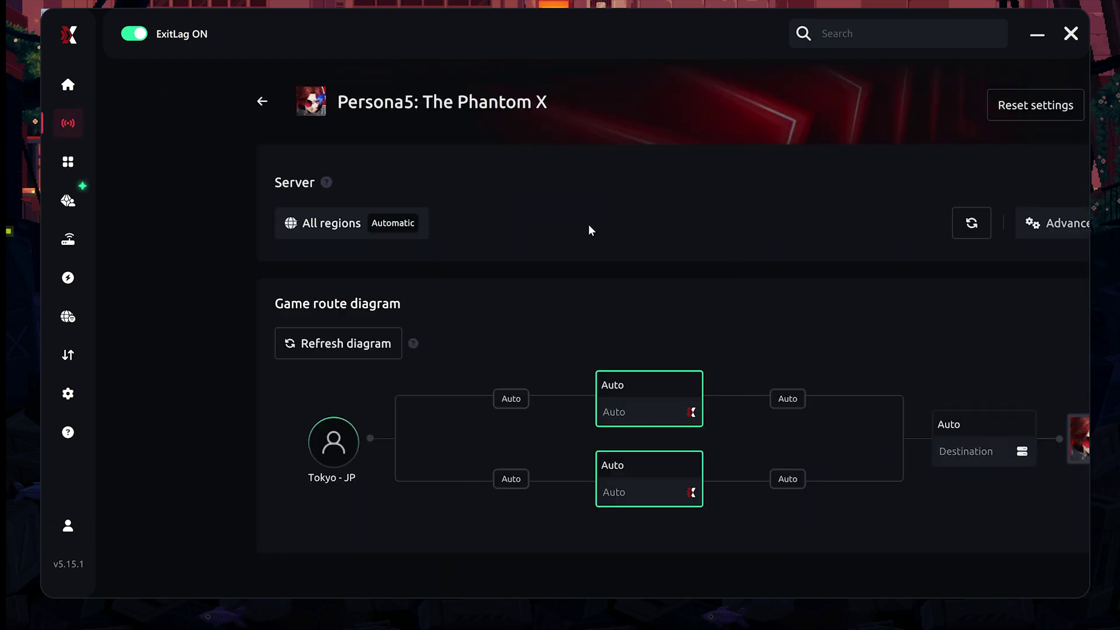
left_click(1028, 119)
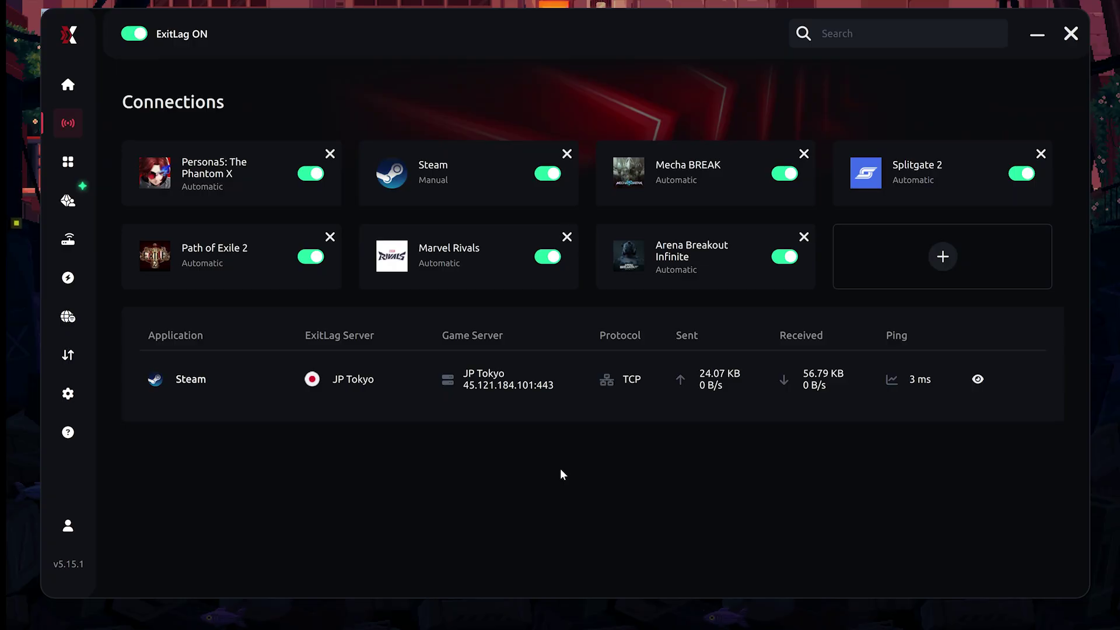
mouse_move(326, 623)
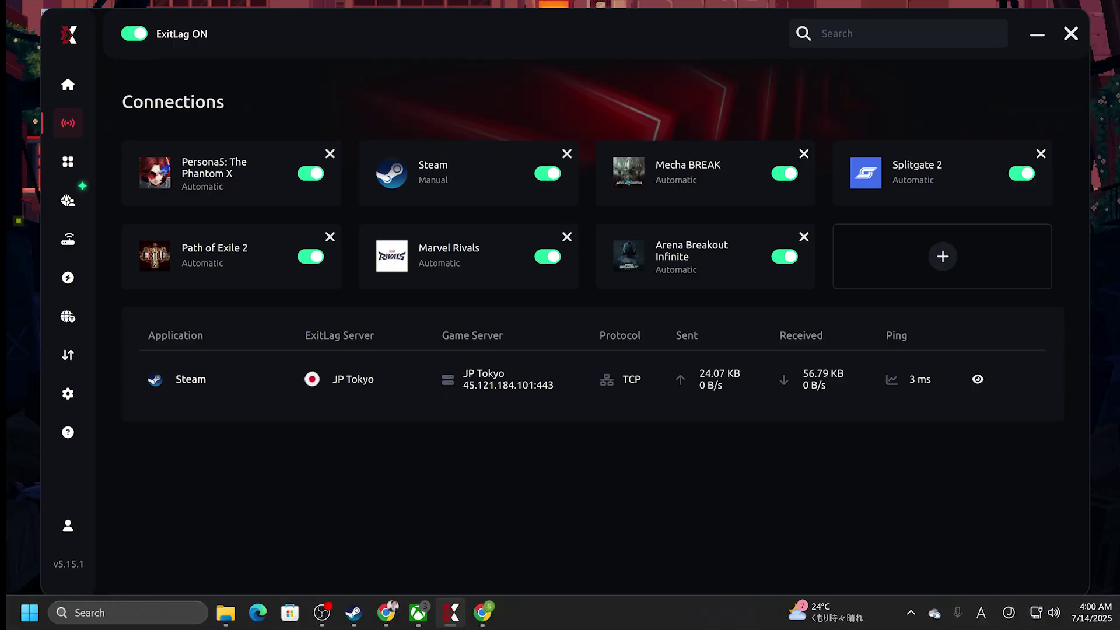